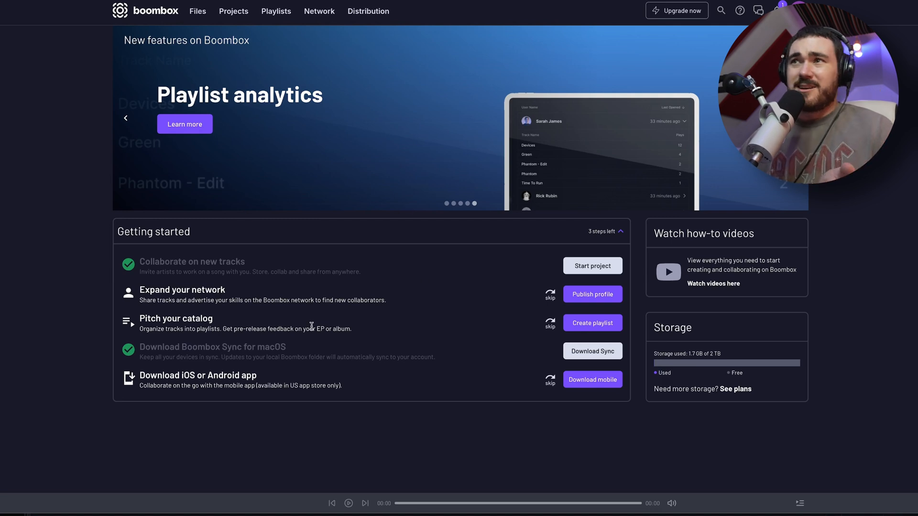
Step: Browse My files from the Files area, peeking at Add folder and Search files along the way
{"action": "left_click", "coordinate": [603, 233]}
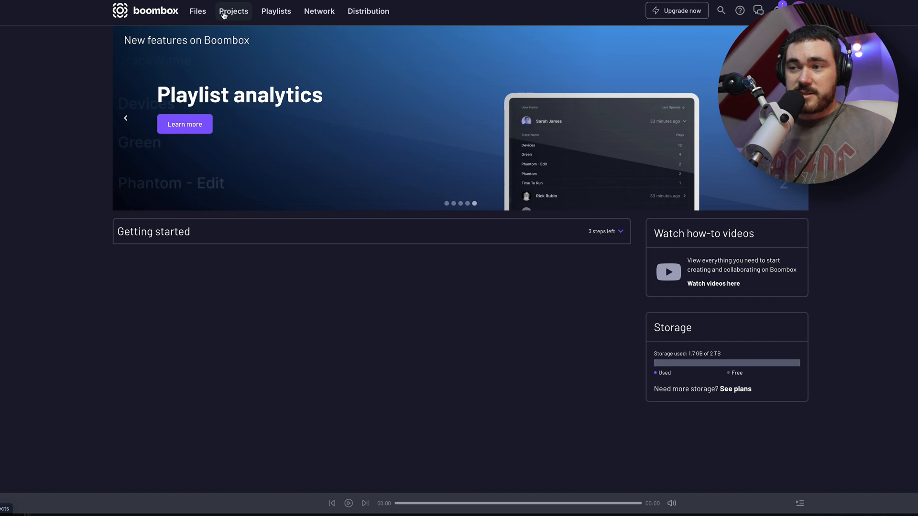
{"action": "left_click", "coordinate": [204, 14]}
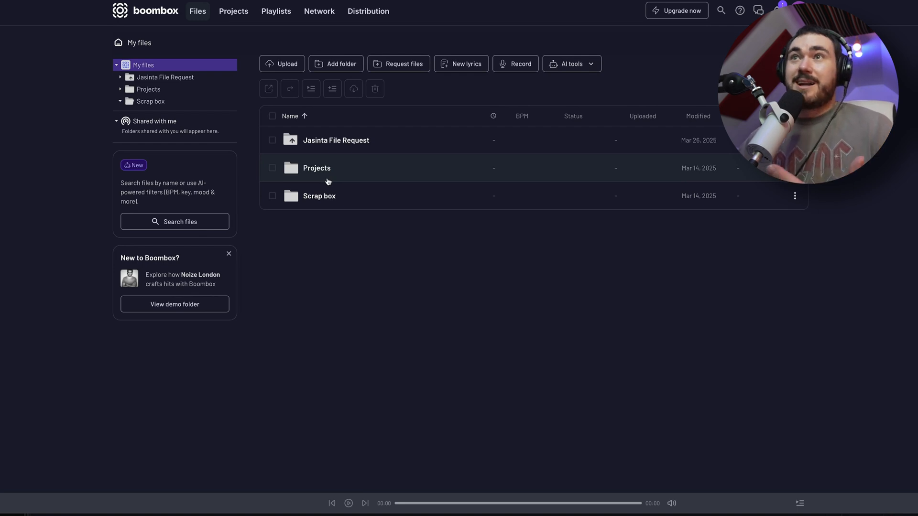
{"action": "left_click", "coordinate": [331, 64]}
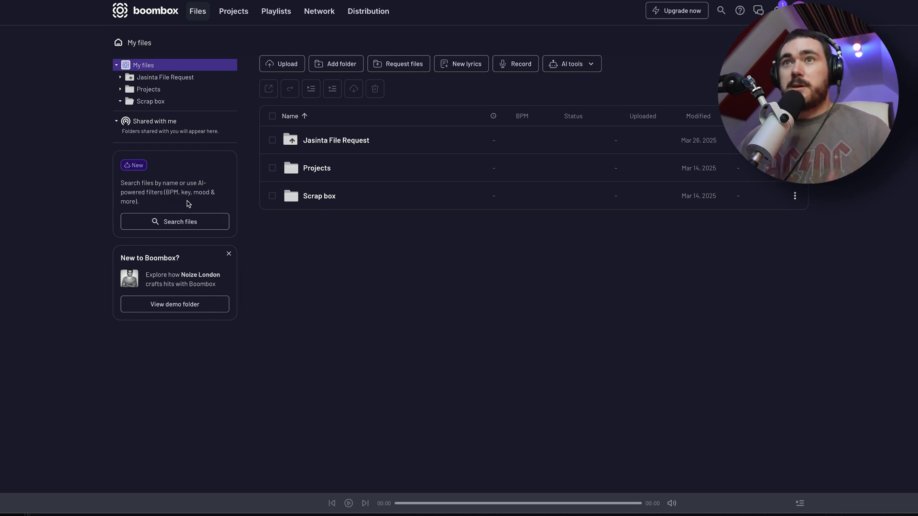
{"action": "left_click", "coordinate": [161, 222]}
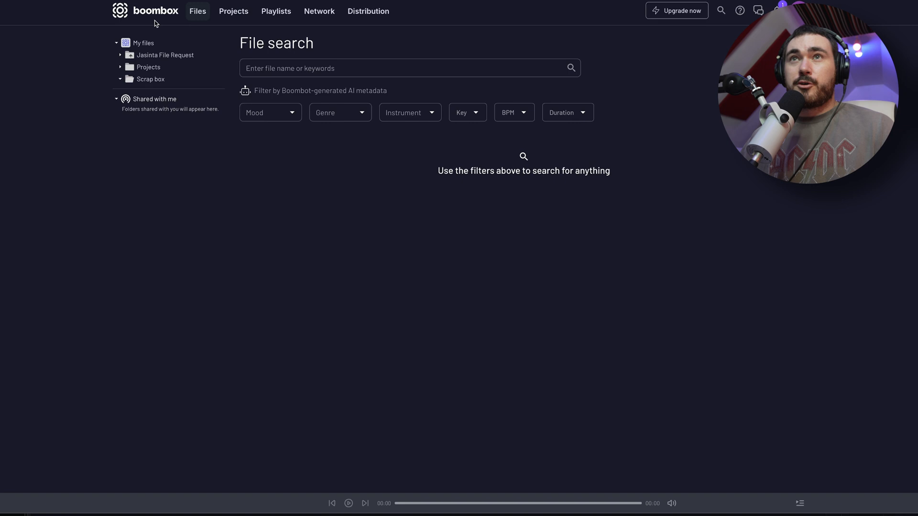
{"action": "left_click", "coordinate": [143, 43]}
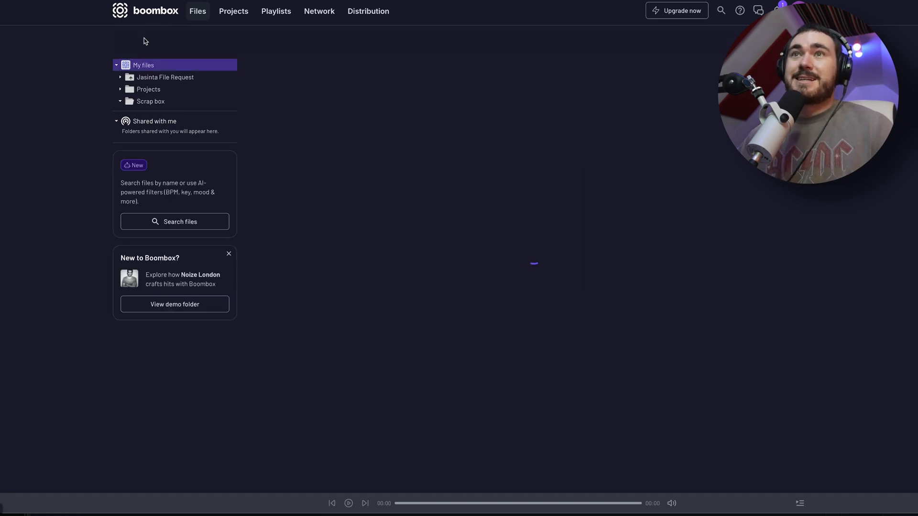
Step: Create a file-request inbox named Nic Request and dismiss its sharing options
{"action": "left_click", "coordinate": [381, 69]}
{"action": "type", "text": "J"}
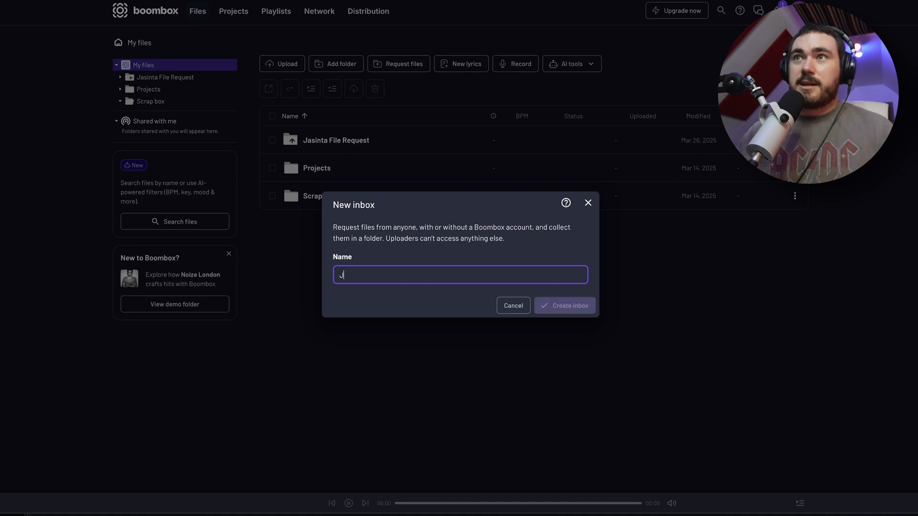
{"action": "type", "text": "Nic Request"}
{"action": "key", "text": "Return"}
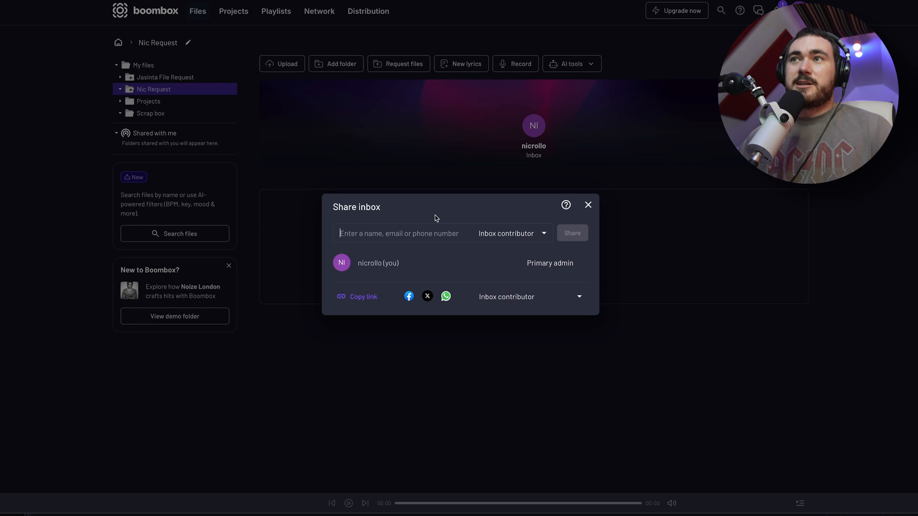
{"action": "left_click", "coordinate": [589, 205]}
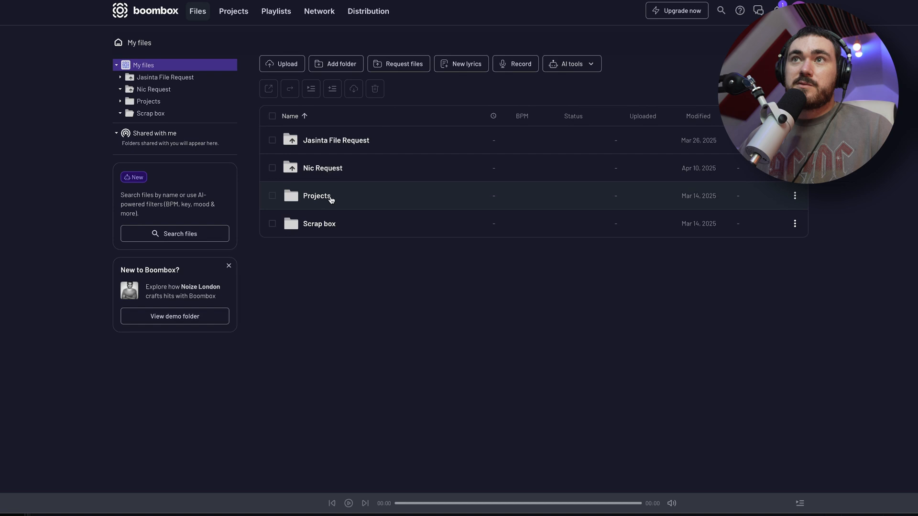
Step: Navigate into Projects > Incognito Mode > WIP
{"action": "left_click", "coordinate": [331, 198]}
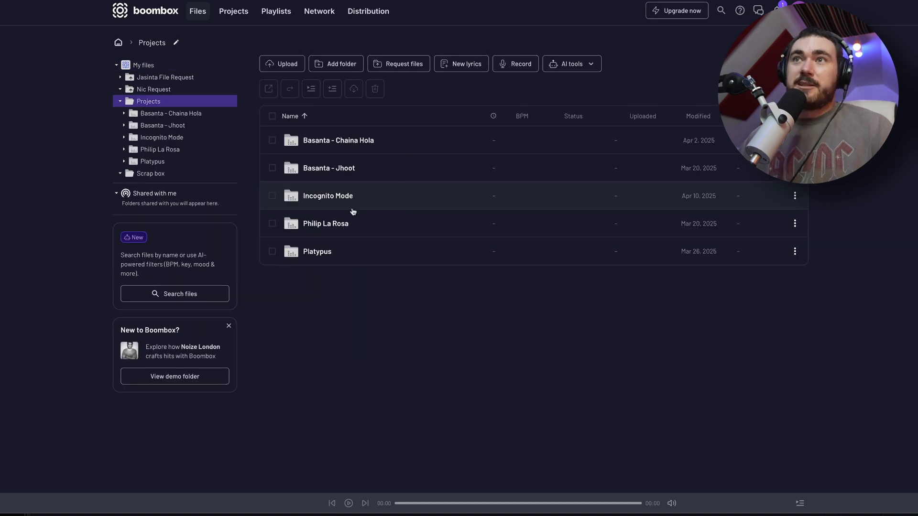
{"action": "double_click", "coordinate": [337, 206]}
{"action": "double_click", "coordinate": [315, 173]}
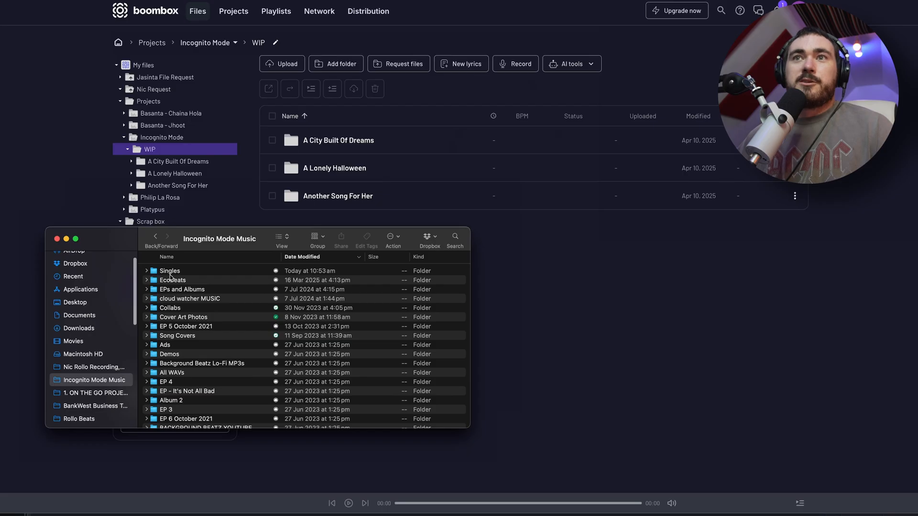
Step: In Finder, select three song folders under Singles > 1. MOVED TO DISTRODIRECT, then return to Boombox
{"action": "left_click", "coordinate": [173, 272]}
{"action": "double_click", "coordinate": [173, 272]}
{"action": "double_click", "coordinate": [200, 271]}
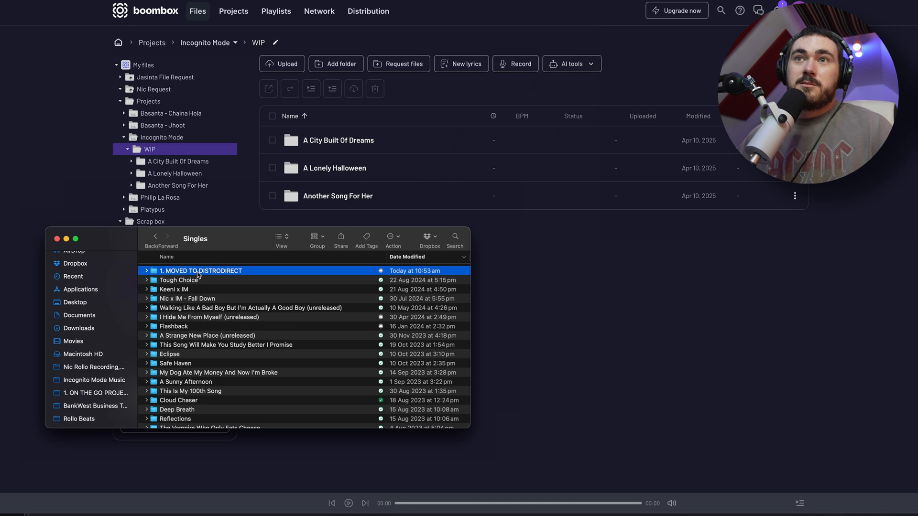
{"action": "left_click", "coordinate": [208, 271]}
{"action": "left_click", "coordinate": [197, 290], "text": "shift"}
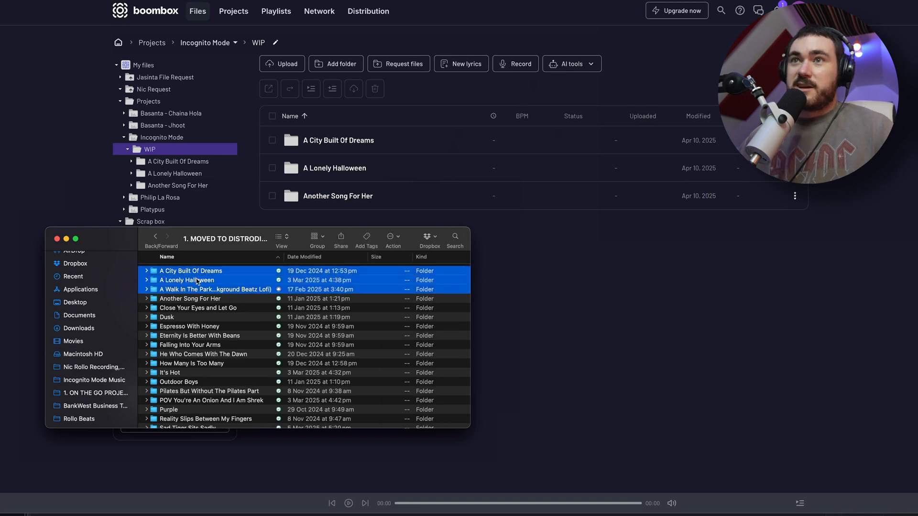
{"action": "left_click", "coordinate": [628, 217]}
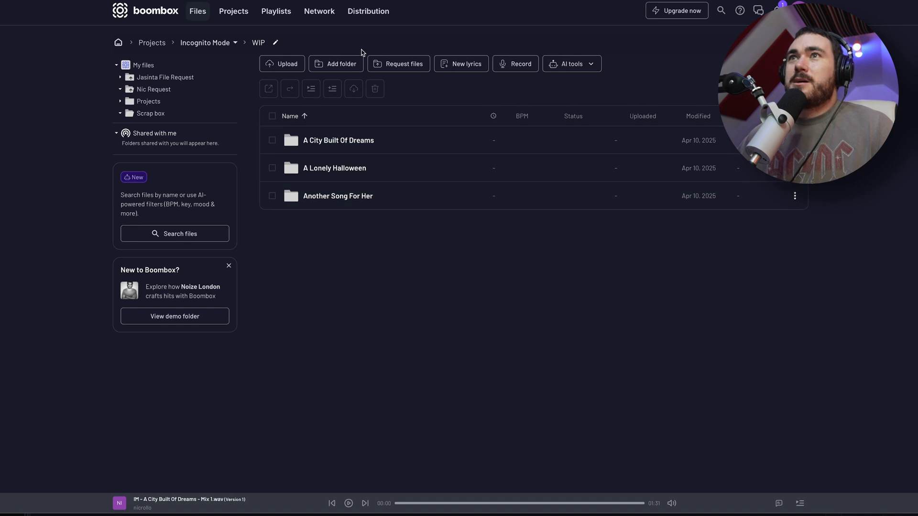
Step: Add a lyrics sheet containing Hello to the WIP folder and save it
{"action": "left_click", "coordinate": [461, 64]}
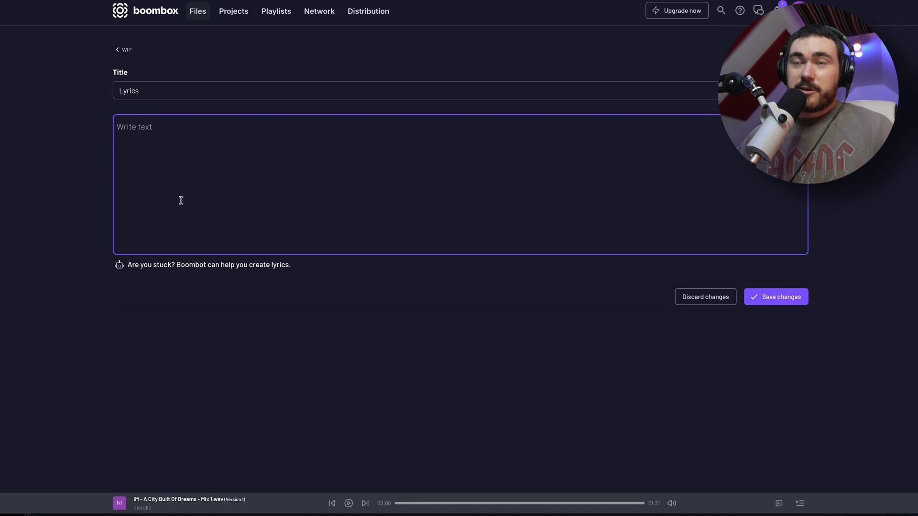
{"action": "type", "text": "Hello"}
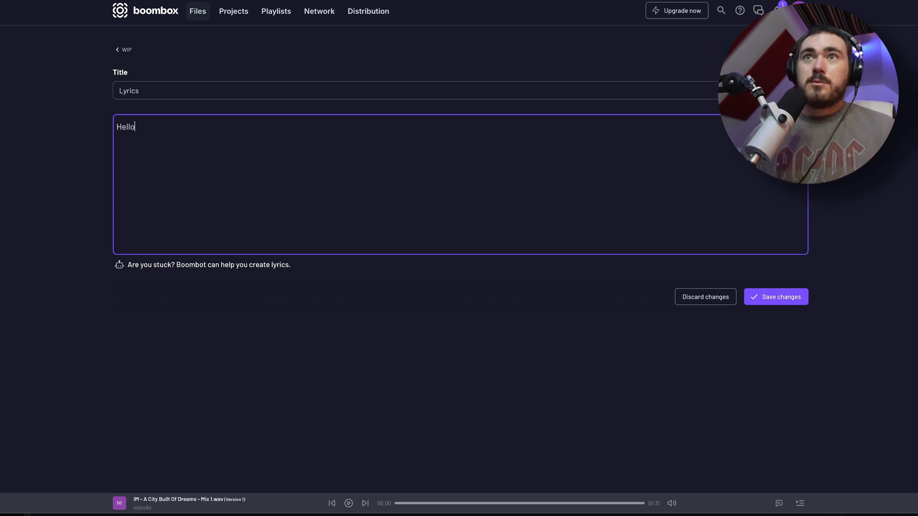
{"action": "left_click", "coordinate": [786, 297]}
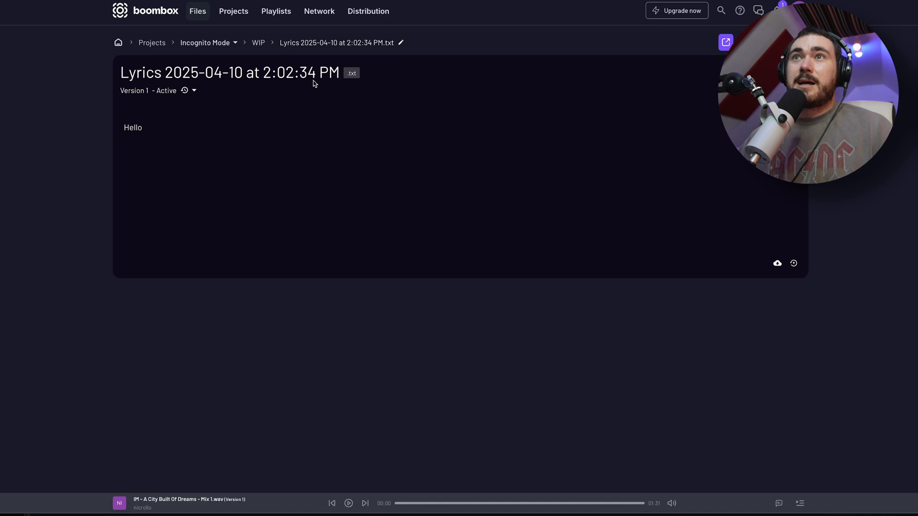
{"action": "left_click", "coordinate": [259, 42]}
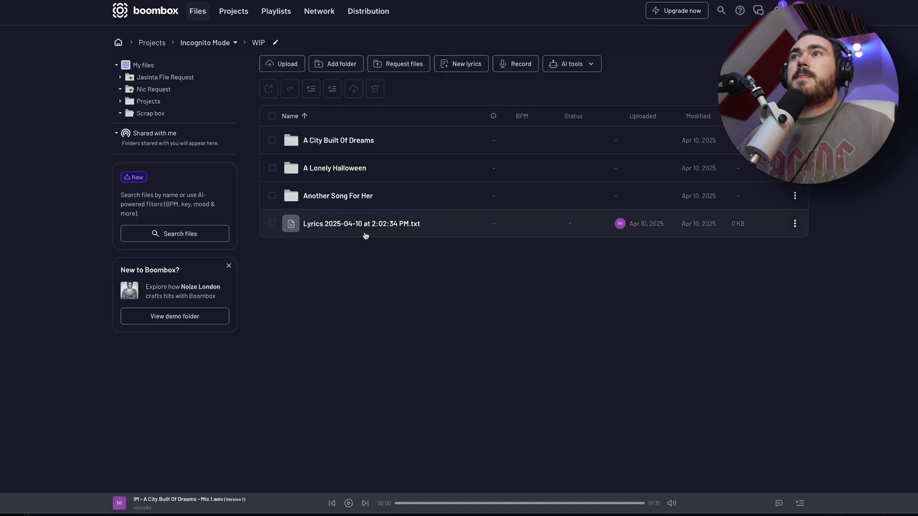
Step: Record a short voice memo in the WIP folder and save it
{"action": "left_click", "coordinate": [515, 64]}
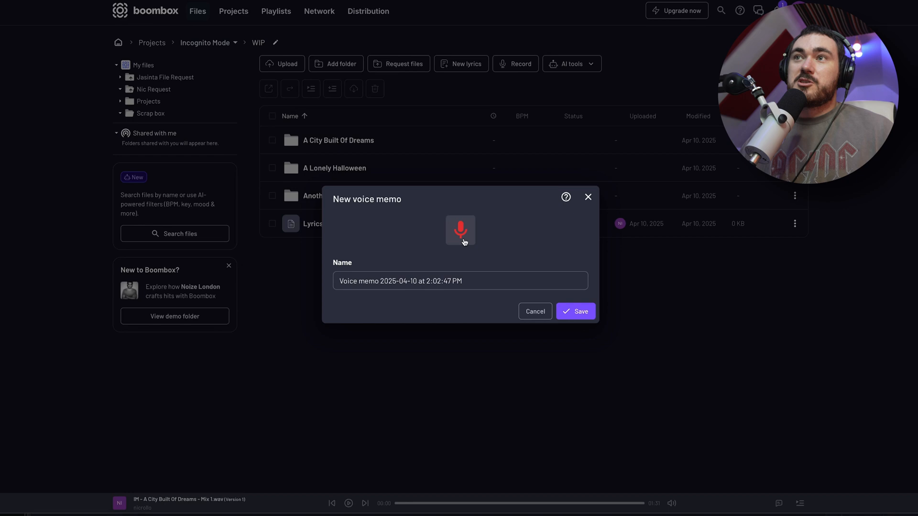
{"action": "left_click", "coordinate": [461, 230]}
{"action": "left_click", "coordinate": [573, 311]}
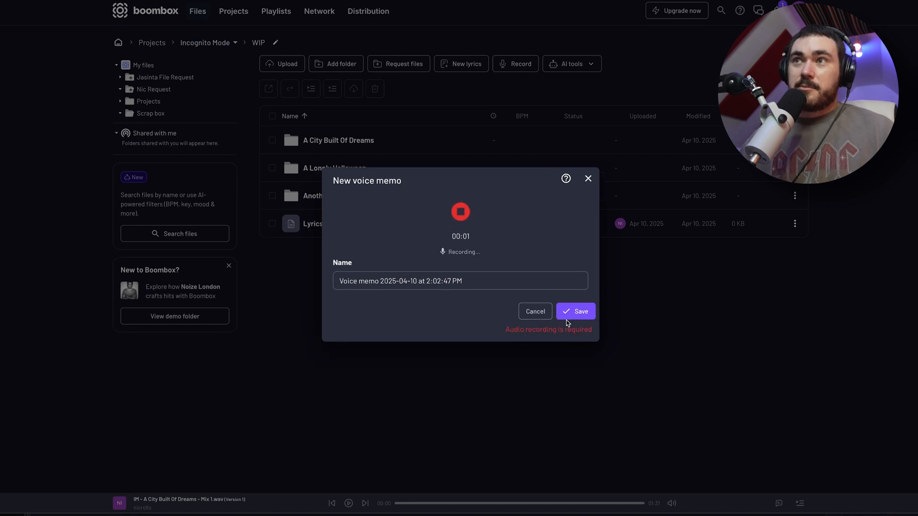
{"action": "left_click", "coordinate": [460, 212]}
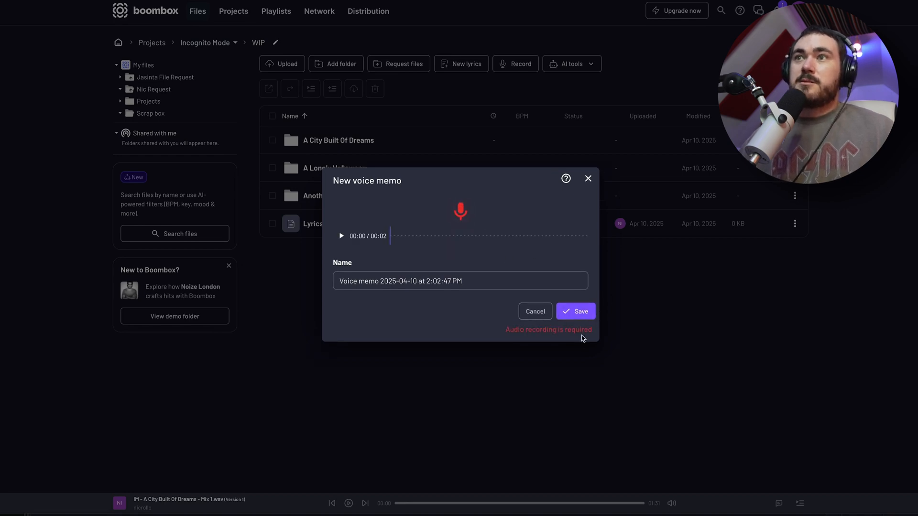
{"action": "left_click", "coordinate": [578, 319]}
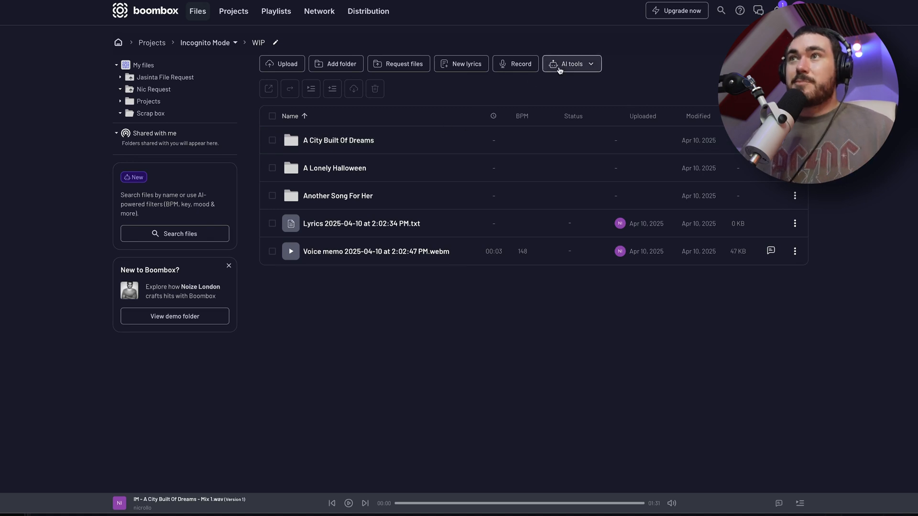
Step: Generate a lofi chill vibe dark chord progression with the AI chord generator and play it back
{"action": "left_click", "coordinate": [572, 64]}
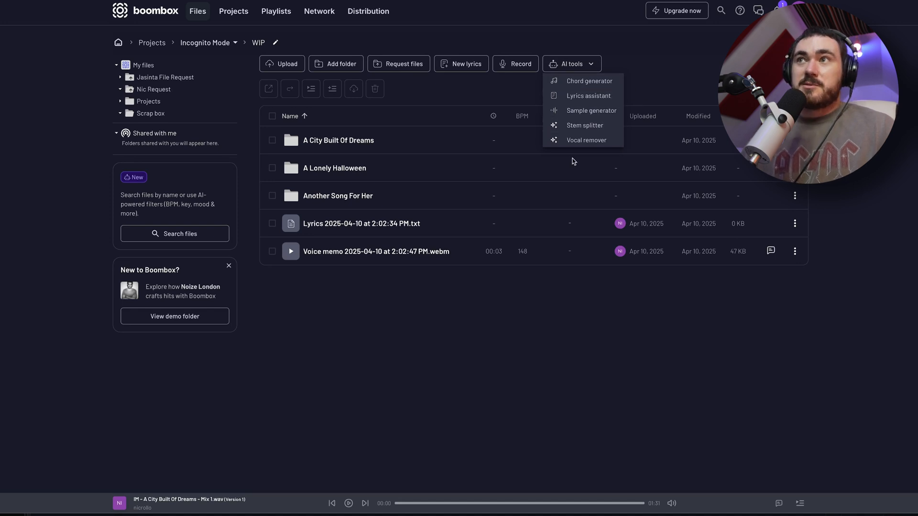
{"action": "left_click", "coordinate": [588, 81]}
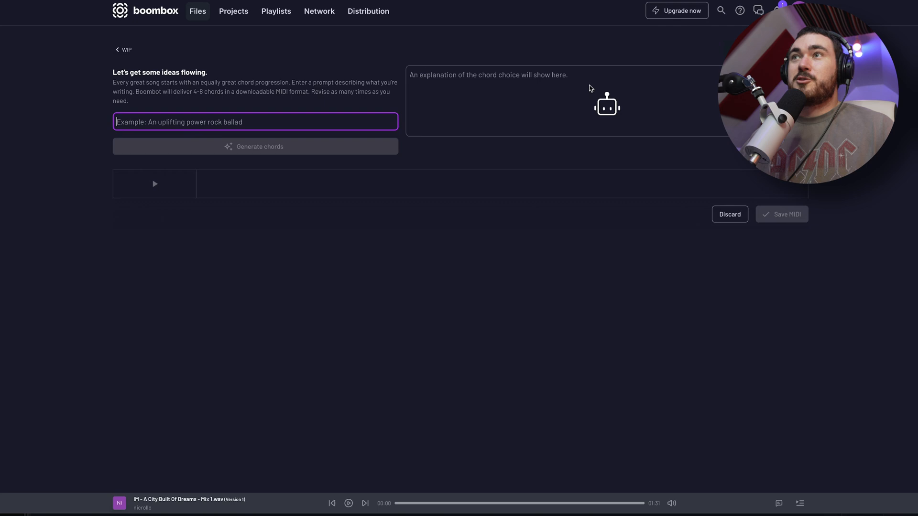
{"action": "type", "text": "lofi chill vibe dark"}
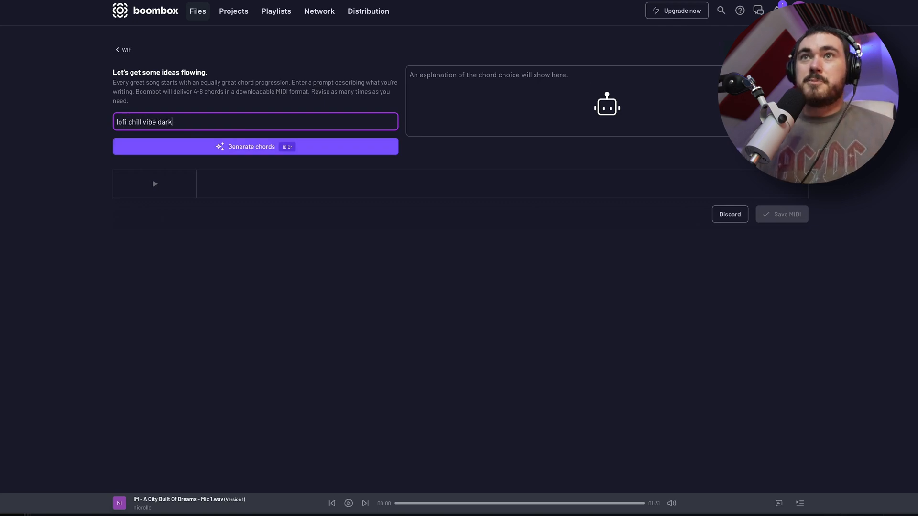
{"action": "type", "text": "od"}
{"action": "key", "text": "Return"}
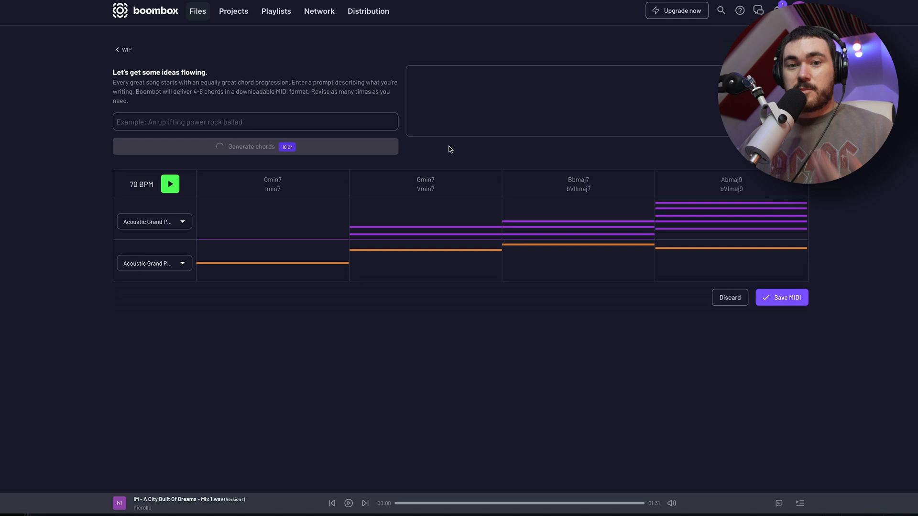
{"action": "left_click", "coordinate": [172, 185]}
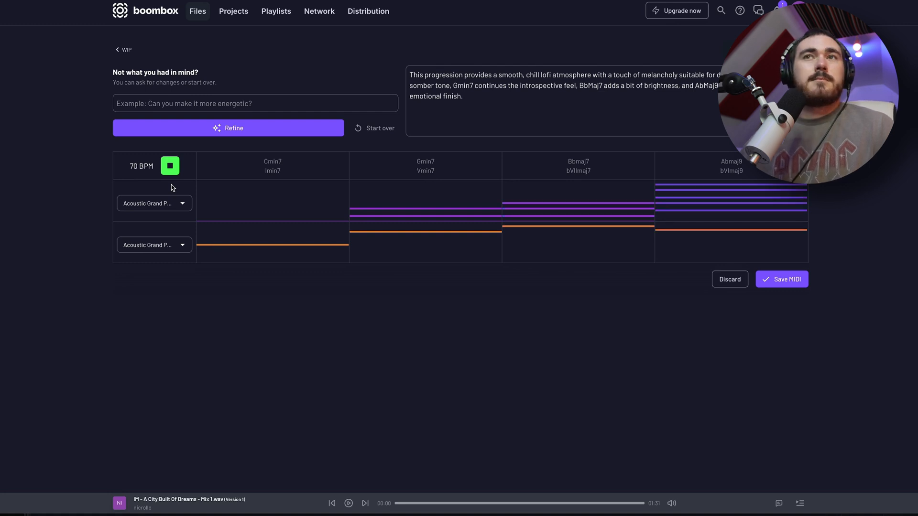
{"action": "left_click", "coordinate": [174, 172]}
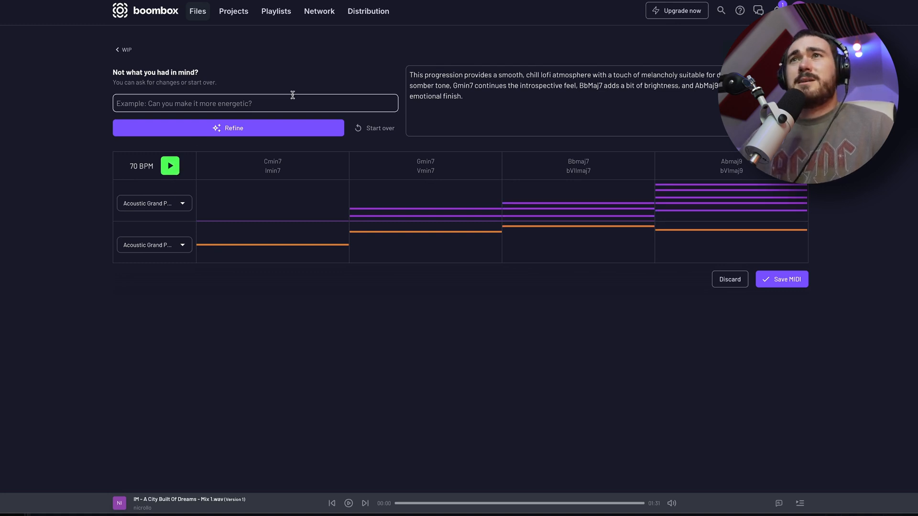
Step: Review the instrument choices and highlighted description, then return to the WIP file list
{"action": "left_click", "coordinate": [150, 203]}
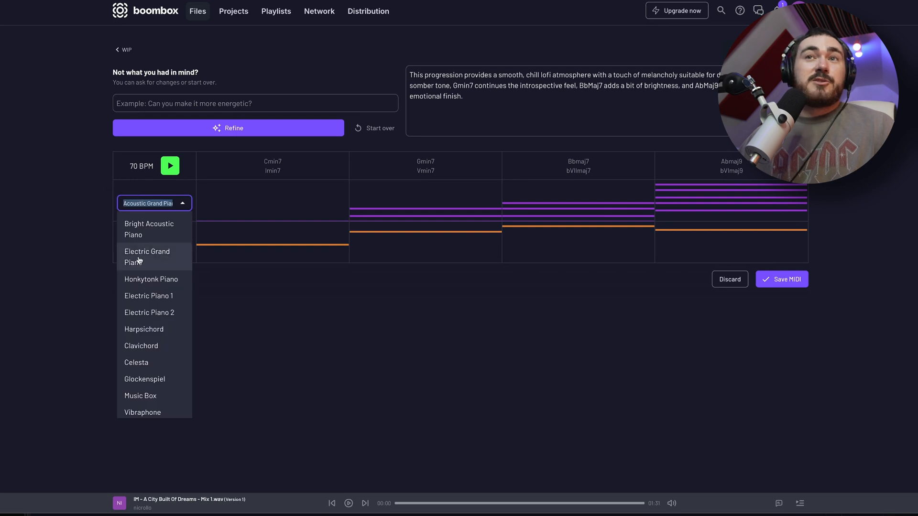
{"action": "left_click", "coordinate": [286, 352]}
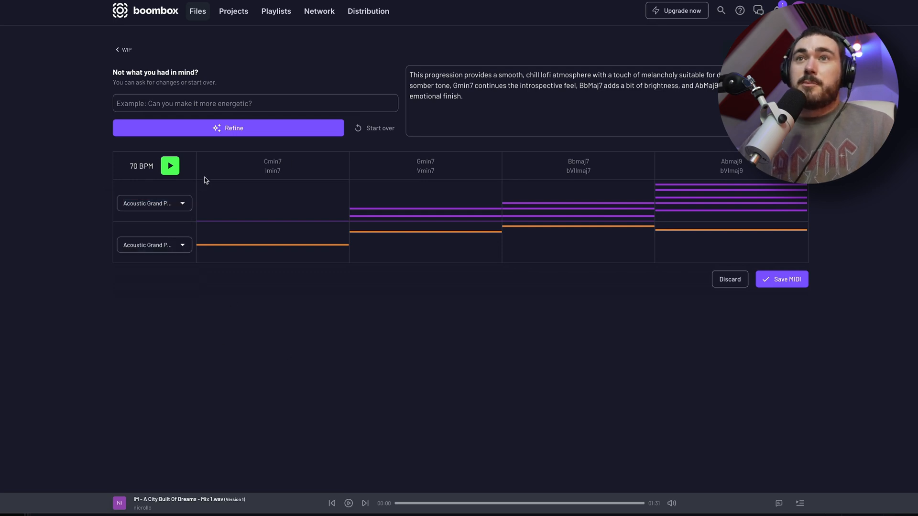
{"action": "left_click", "coordinate": [151, 244]}
{"action": "left_click", "coordinate": [237, 278]}
{"action": "left_click", "coordinate": [453, 121]}
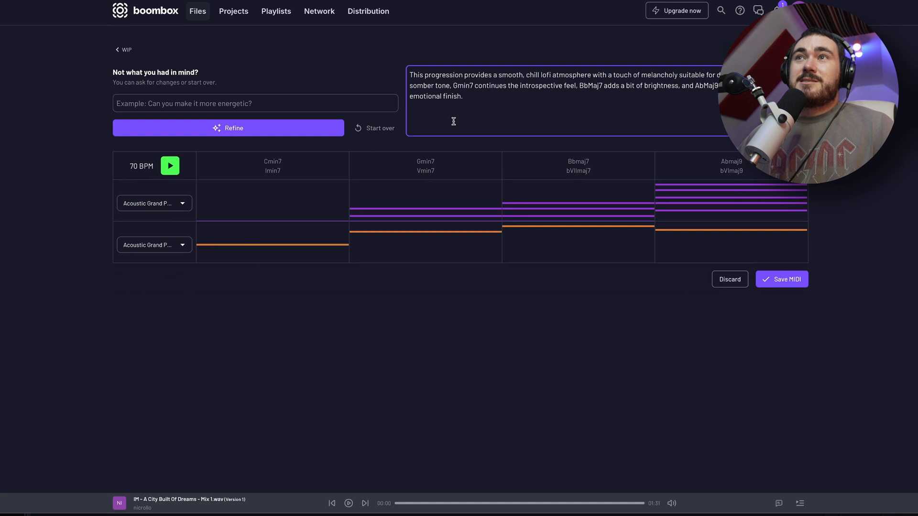
{"action": "left_click_drag", "start_coordinate": [453, 122], "coordinate": [407, 53]}
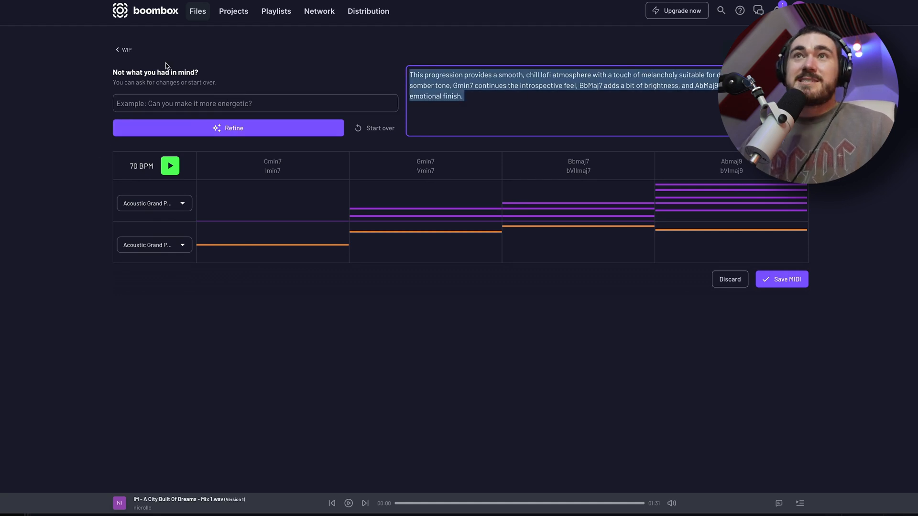
{"action": "left_click", "coordinate": [125, 49]}
{"action": "left_click", "coordinate": [569, 64]}
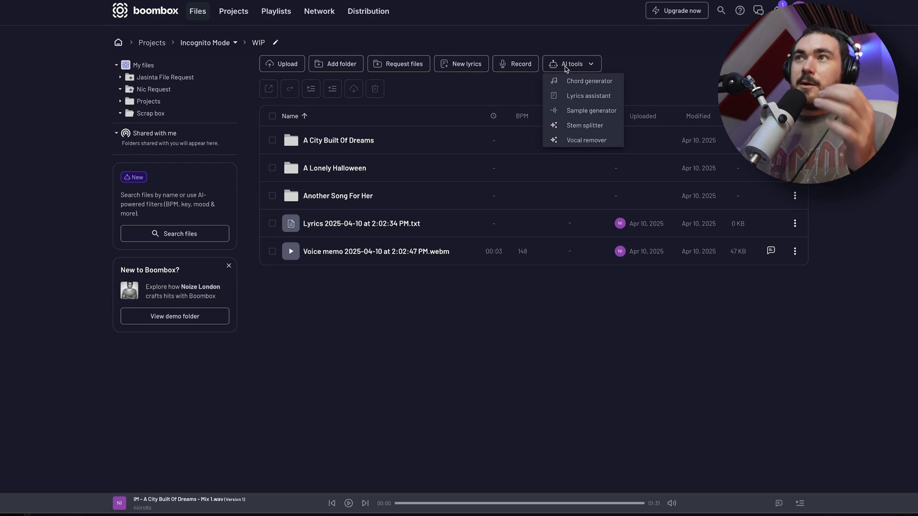
{"action": "left_click", "coordinate": [402, 330]}
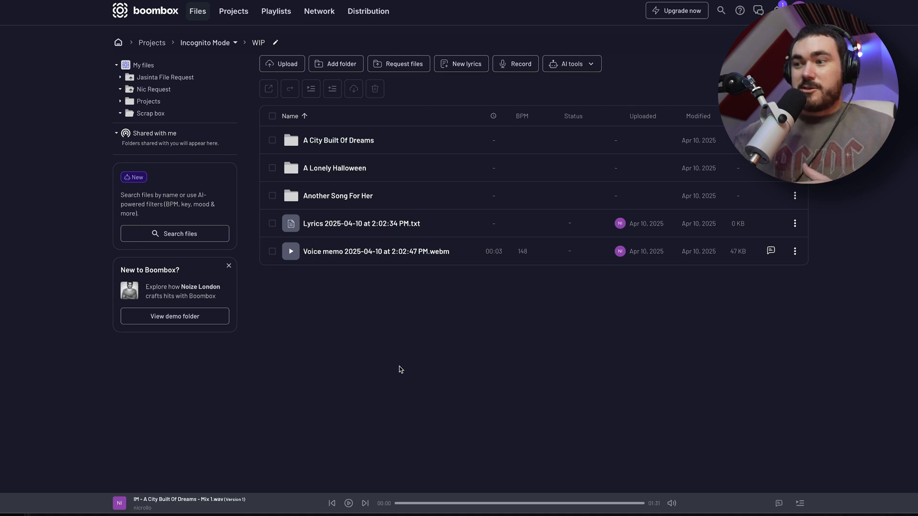
{"action": "left_click", "coordinate": [571, 64]}
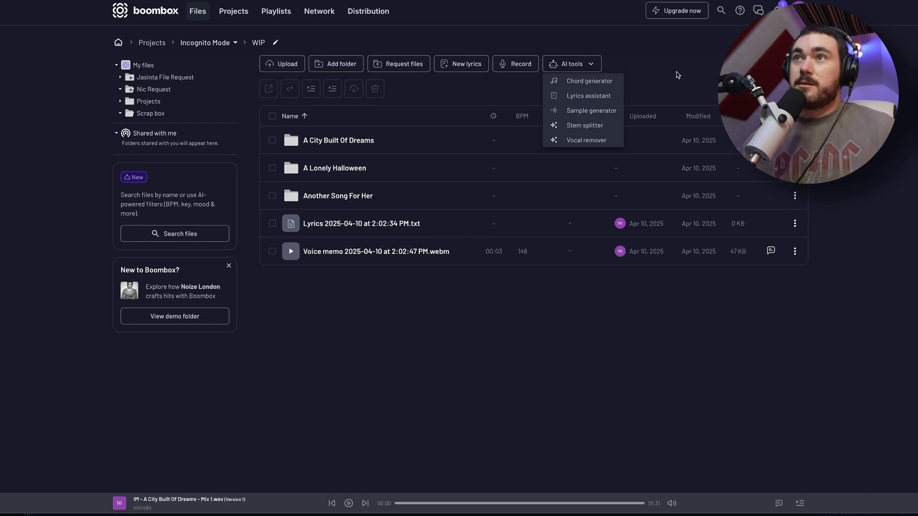
{"action": "left_click", "coordinate": [677, 75]}
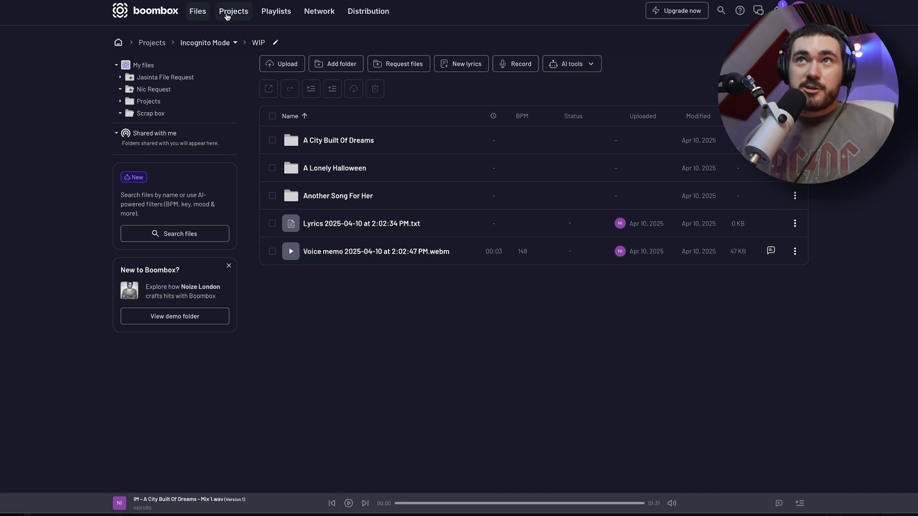
Step: Browse the Incognito Mode project's WIP and A City Built Of Dreams folders, then view its Collaborators splits
{"action": "left_click", "coordinate": [233, 11]}
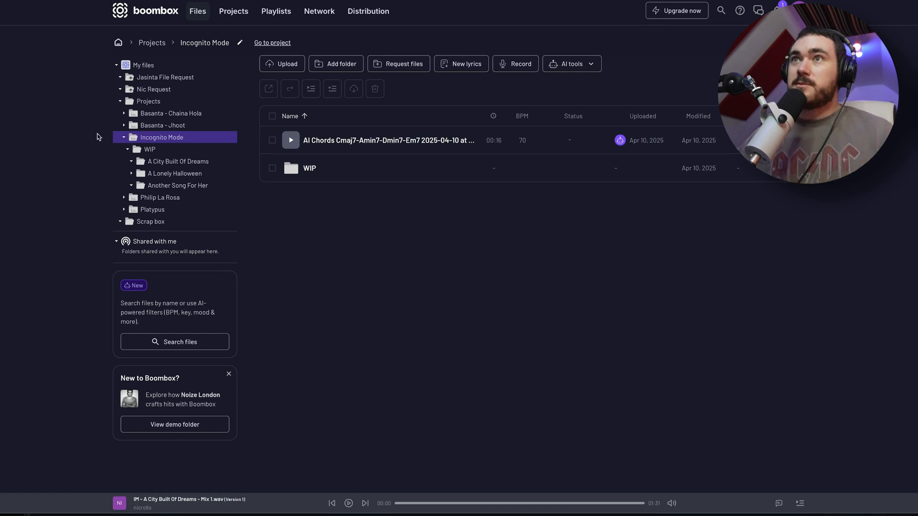
{"action": "left_click", "coordinate": [265, 43]}
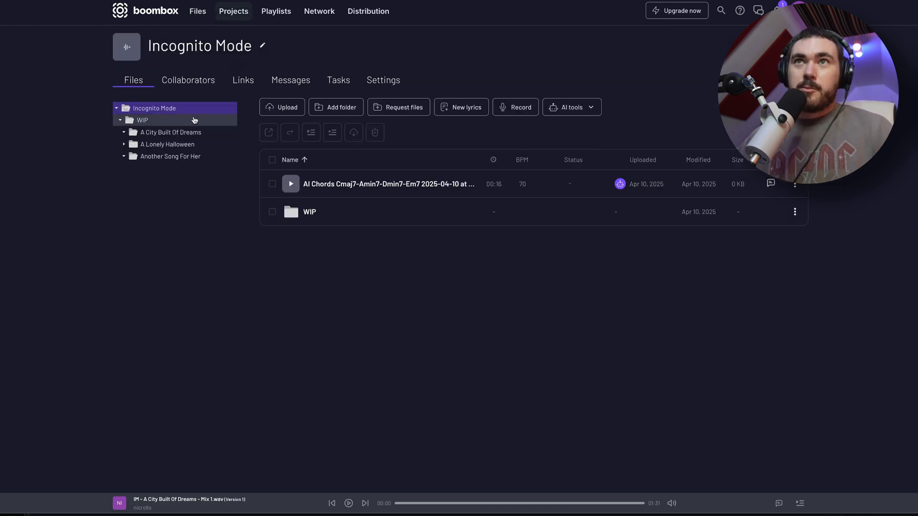
{"action": "left_click", "coordinate": [307, 211]}
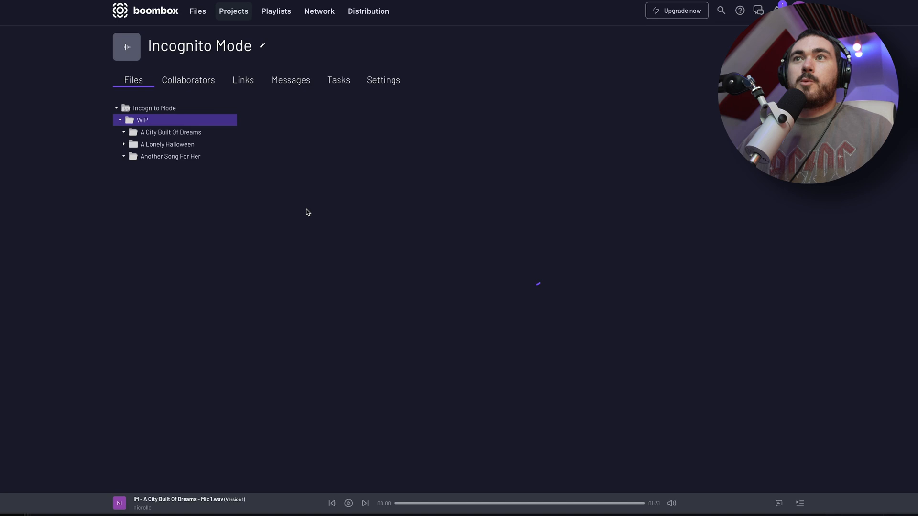
{"action": "left_click", "coordinate": [153, 108]}
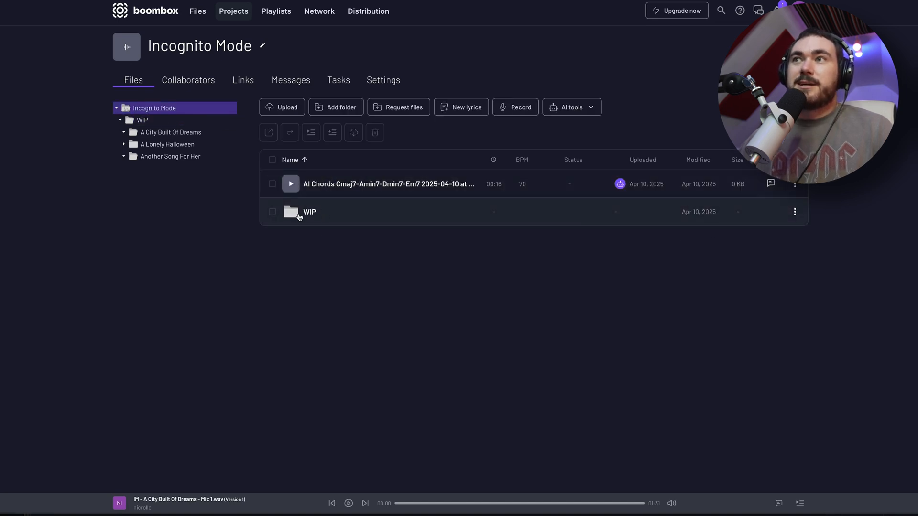
{"action": "double_click", "coordinate": [301, 213]}
{"action": "double_click", "coordinate": [344, 184]}
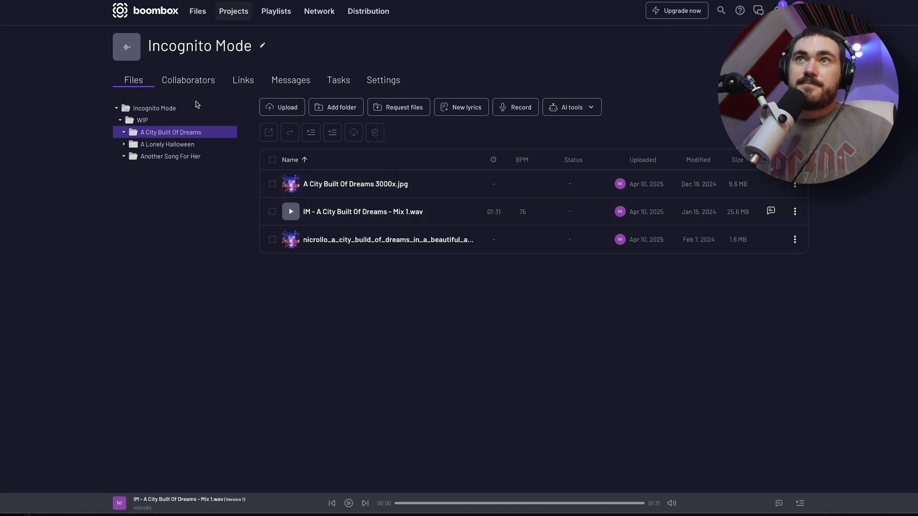
{"action": "left_click", "coordinate": [192, 81]}
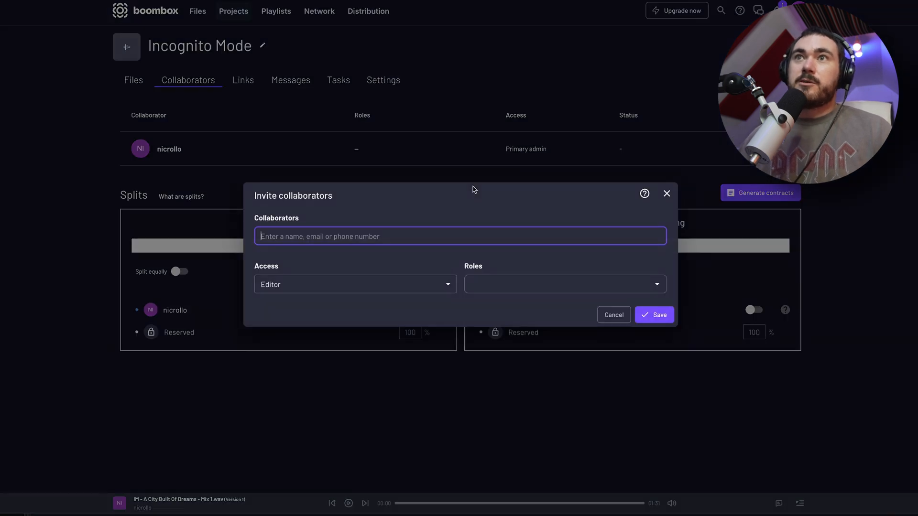
{"action": "left_click", "coordinate": [270, 285]}
{"action": "left_click", "coordinate": [492, 284]}
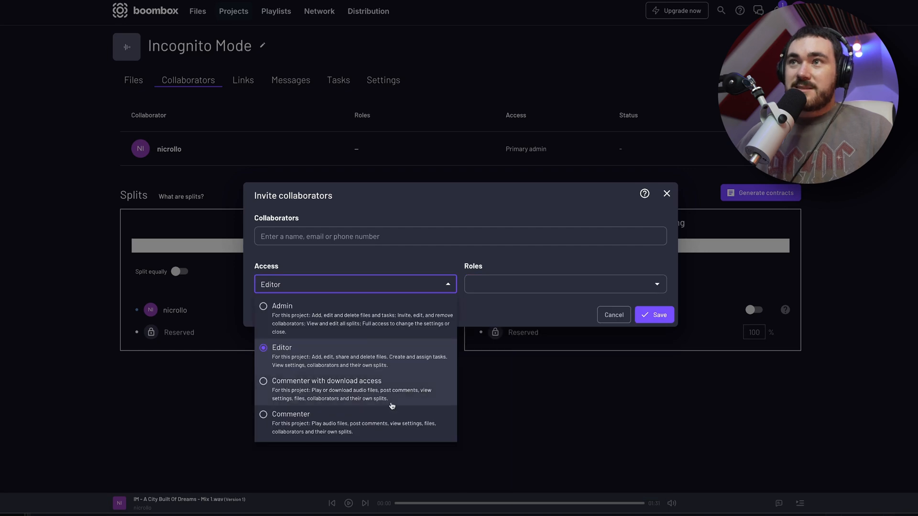
{"action": "left_click", "coordinate": [611, 312]}
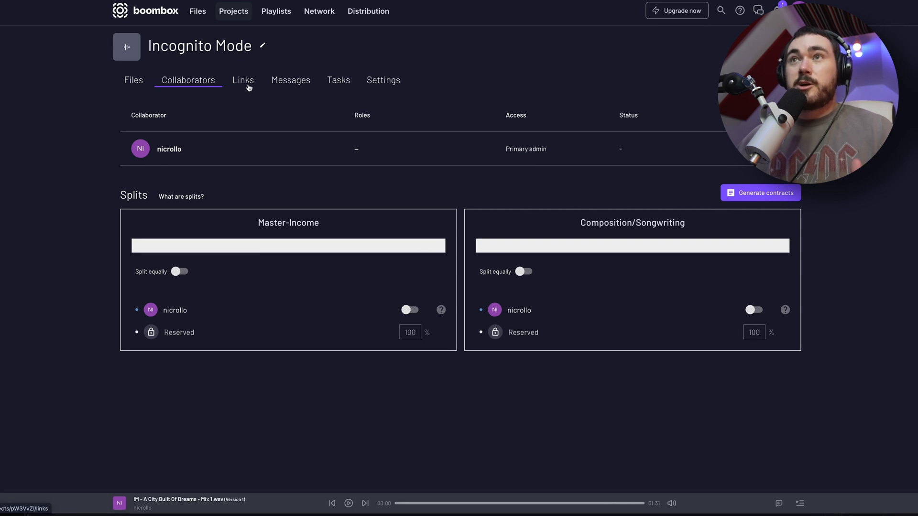
Step: Add a second link row on the project's Links page, then post a hello message to the team
{"action": "left_click", "coordinate": [246, 81]}
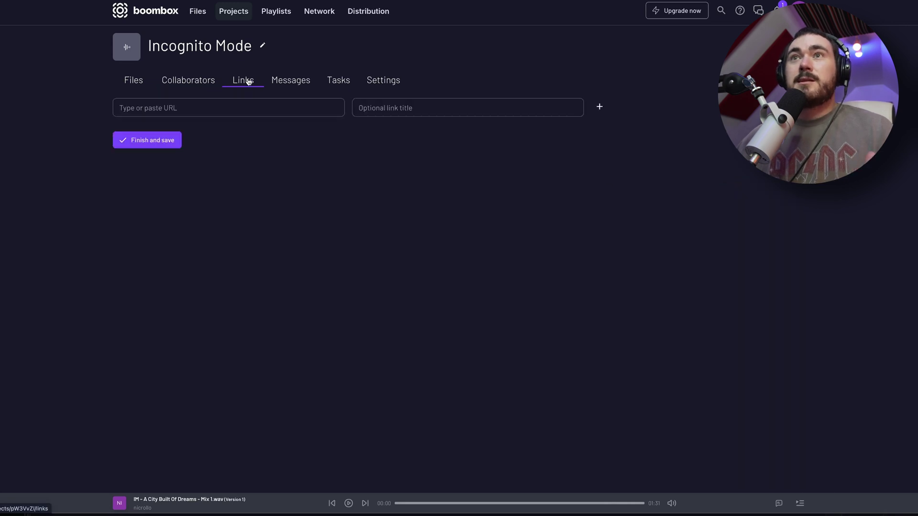
{"action": "left_click", "coordinate": [413, 110]}
{"action": "left_click", "coordinate": [599, 109]}
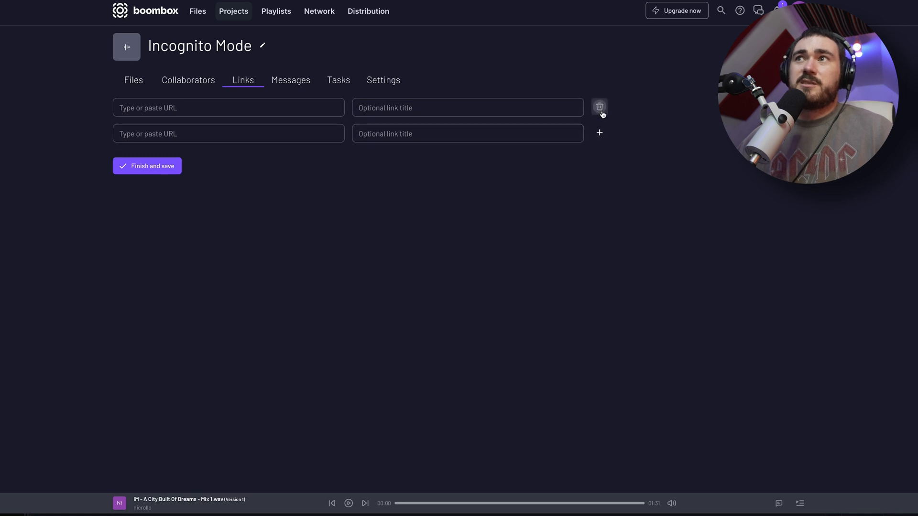
{"action": "left_click", "coordinate": [269, 134]}
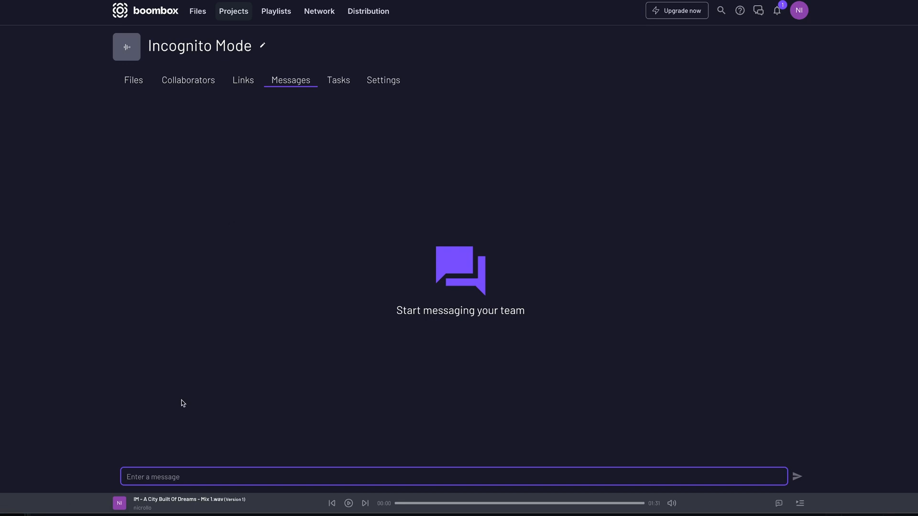
{"action": "type", "text": "hello"}
{"action": "key", "text": "Return"}
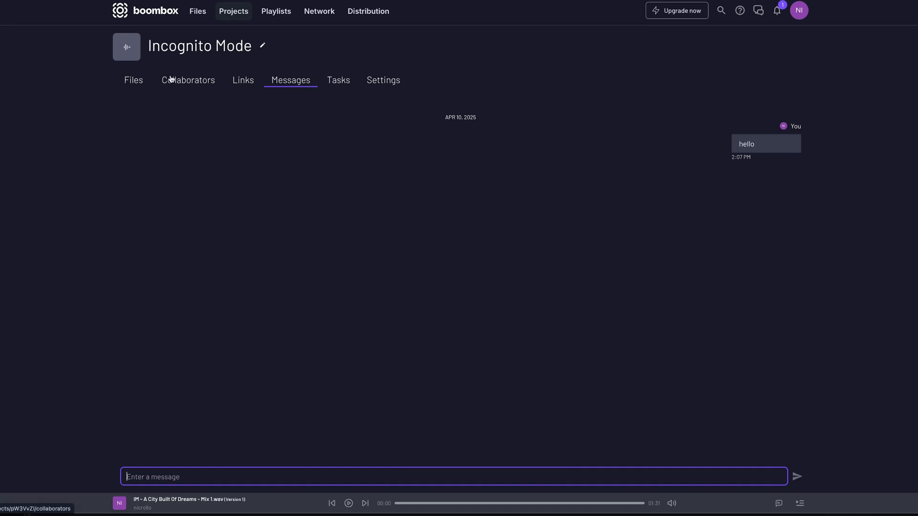
Step: Create a Mix the song task assigned to the project member, due 04/17/2025
{"action": "left_click", "coordinate": [338, 80]}
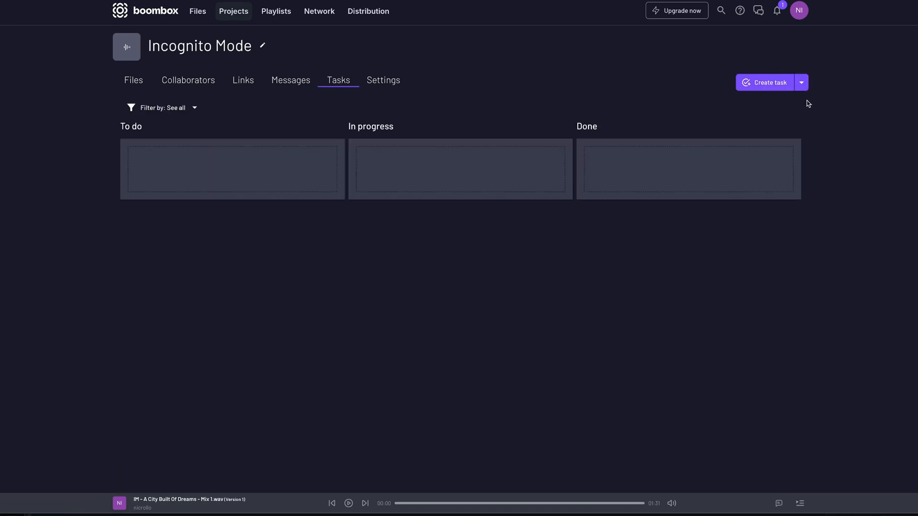
{"action": "left_click", "coordinate": [770, 83]}
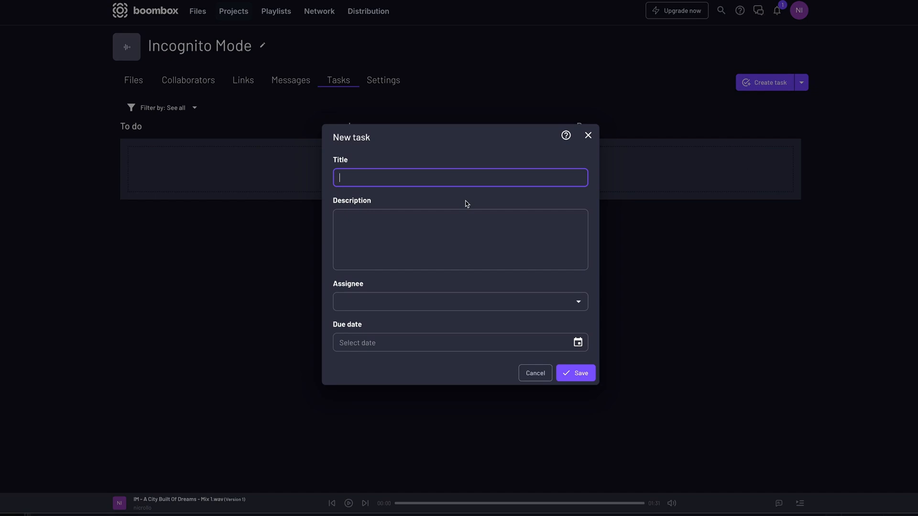
{"action": "type", "text": "Mix the song"}
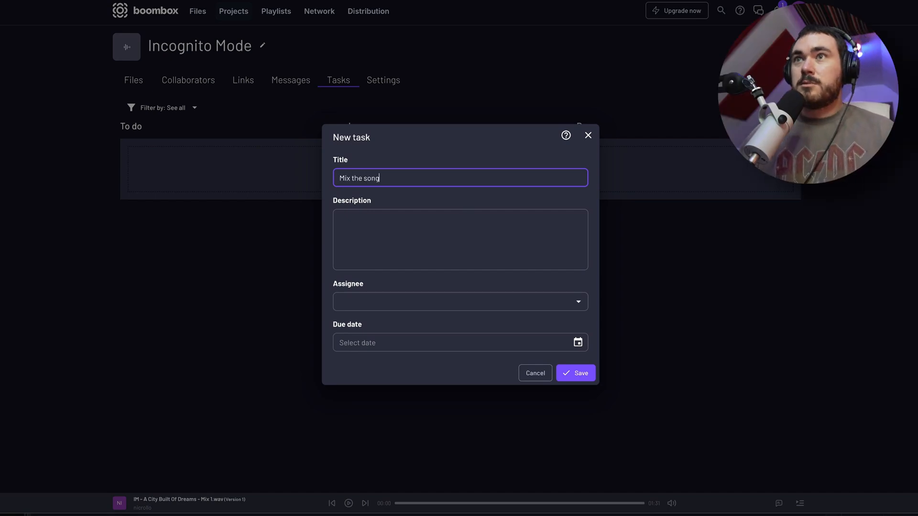
{"action": "left_click", "coordinate": [420, 242]}
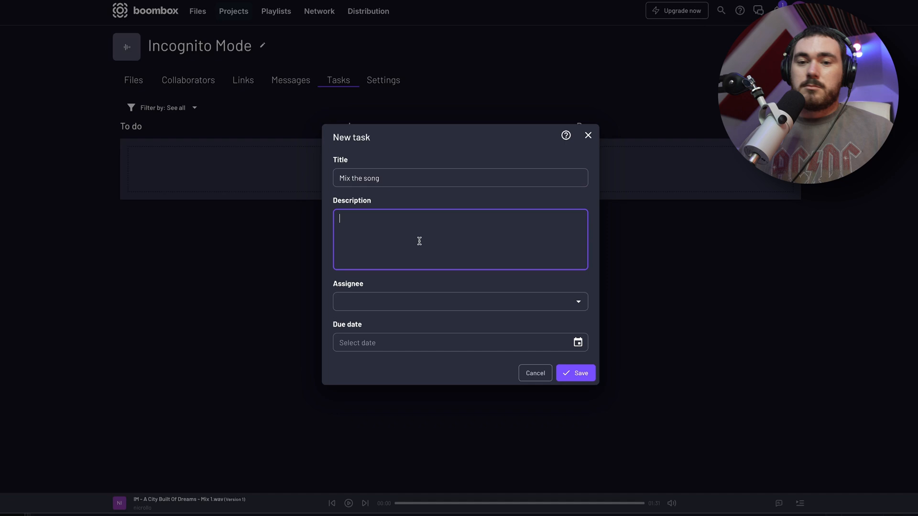
{"action": "left_click", "coordinate": [387, 302]}
{"action": "left_click", "coordinate": [374, 324]}
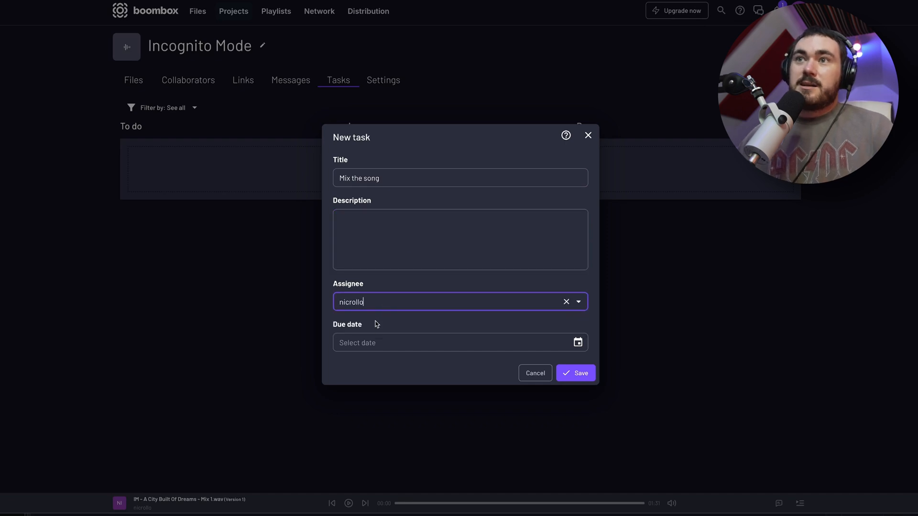
{"action": "left_click", "coordinate": [372, 343]}
{"action": "left_click", "coordinate": [578, 342]}
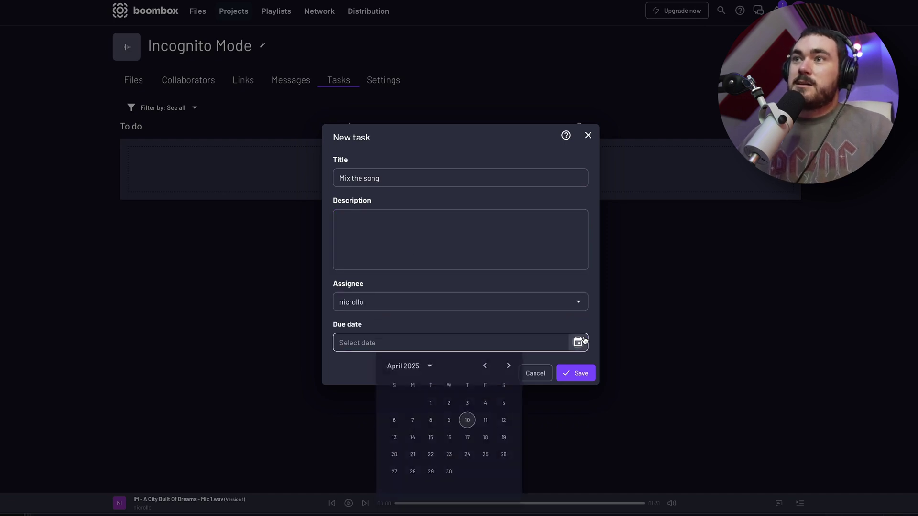
{"action": "left_click", "coordinate": [469, 431]}
{"action": "left_click", "coordinate": [565, 377]}
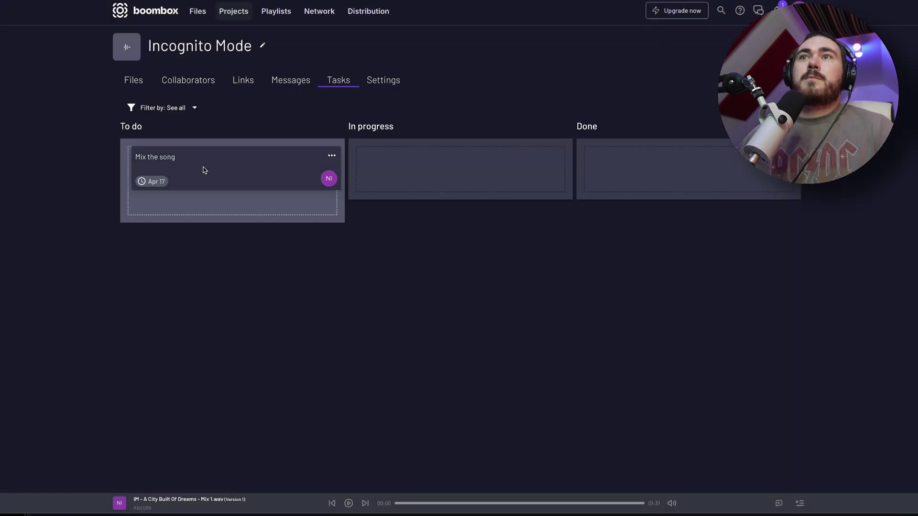
Step: Drag the Mix the song card into the Done column
{"action": "mouse_move", "coordinate": [205, 169]}
{"action": "left_mouse_down"}
{"action": "mouse_move", "coordinate": [415, 171]}
{"action": "mouse_move", "coordinate": [660, 154]}
{"action": "left_mouse_up"}
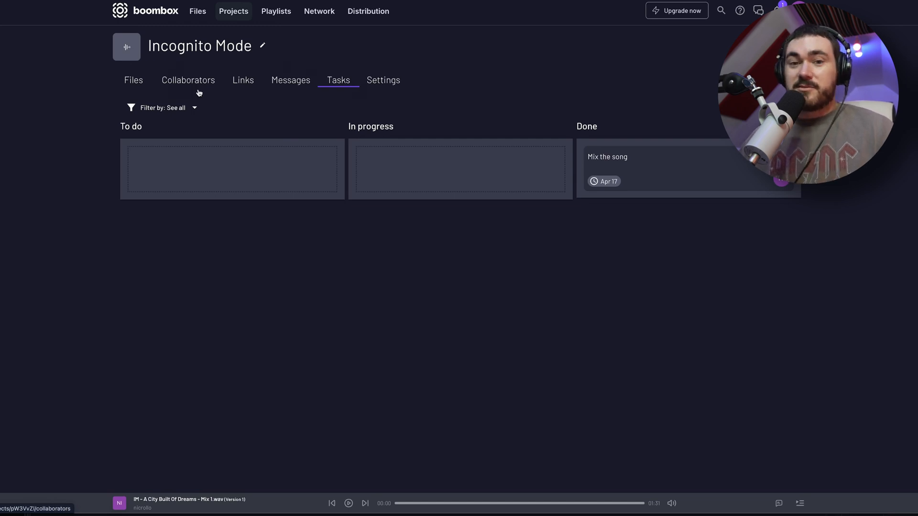
{"action": "left_click", "coordinate": [383, 80]}
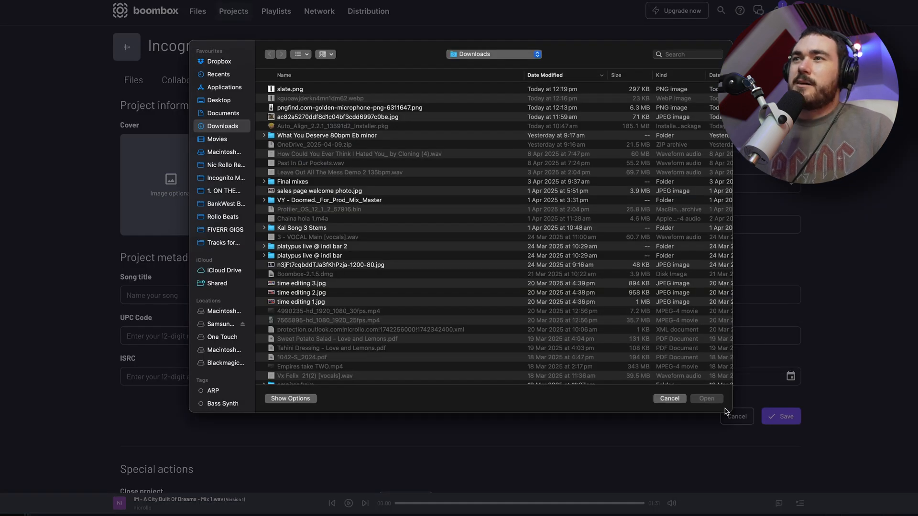
Step: Set the project's song title to A City Built On Dreams in Settings and save the metadata
{"action": "left_click", "coordinate": [669, 398]}
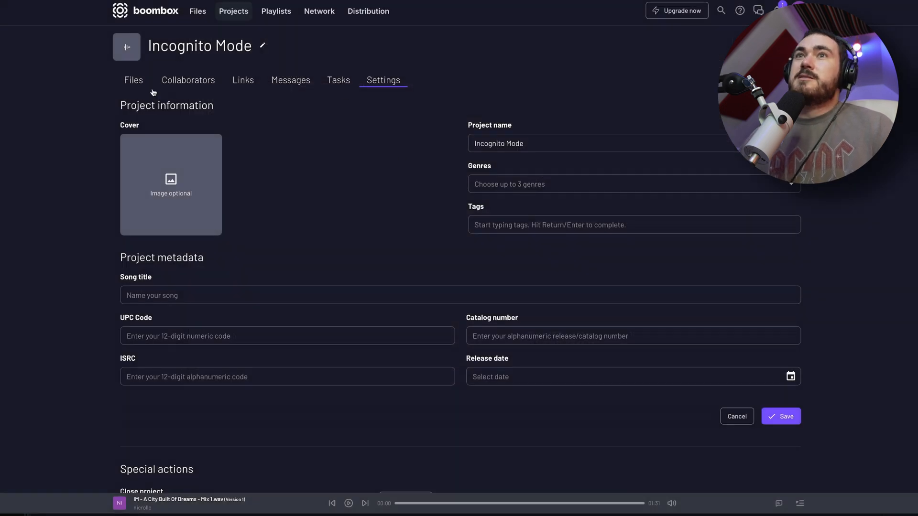
{"action": "mouse_move", "coordinate": [171, 184]}
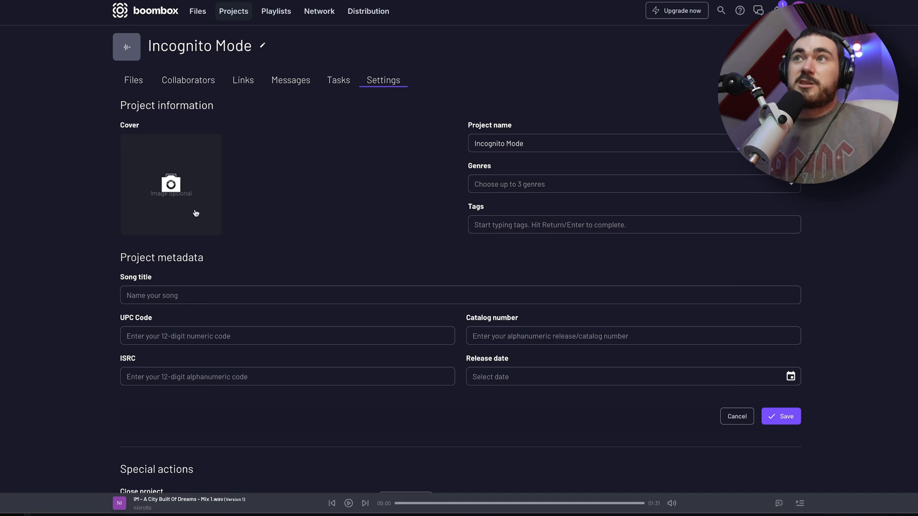
{"action": "left_click", "coordinate": [570, 183]}
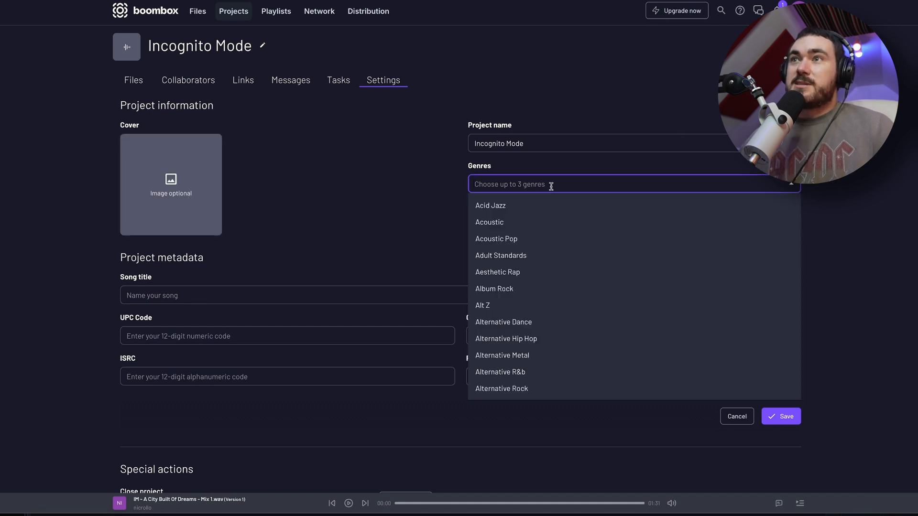
{"action": "key", "text": "Escape"}
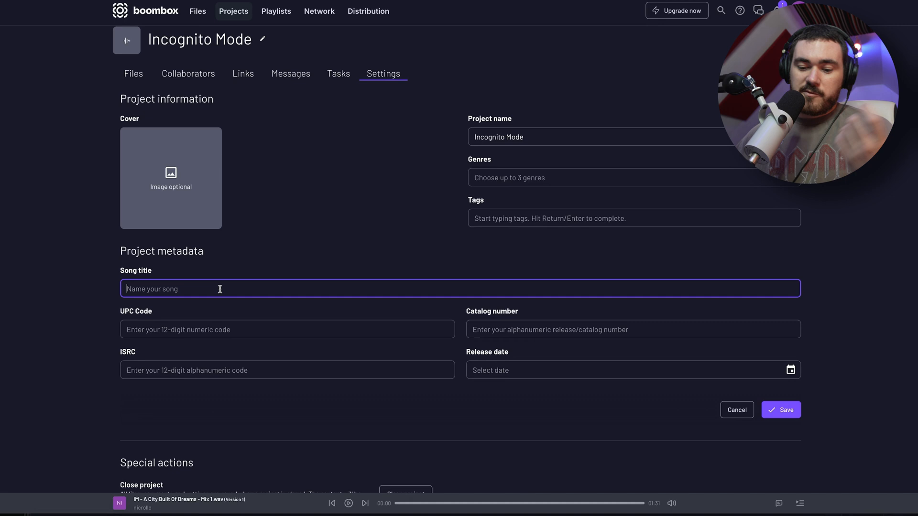
{"action": "type", "text": "A City Built On Dreams"}
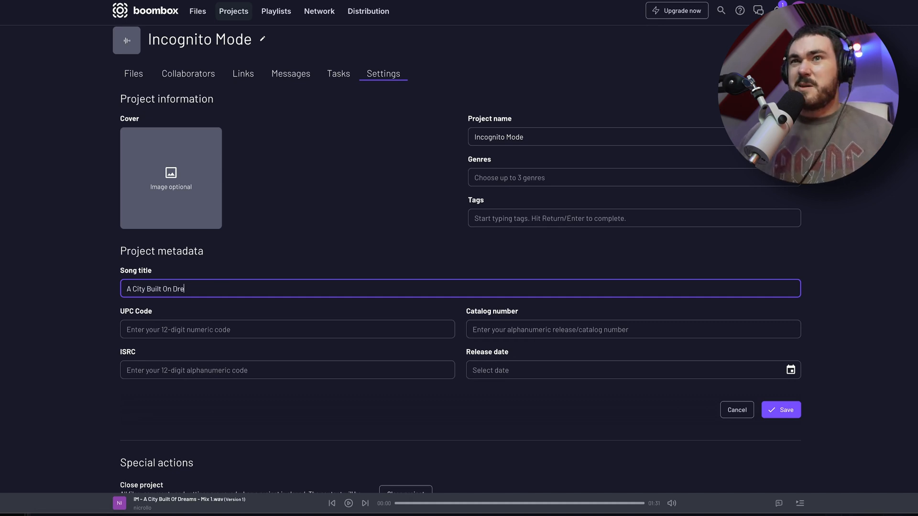
{"action": "left_click", "coordinate": [482, 350]}
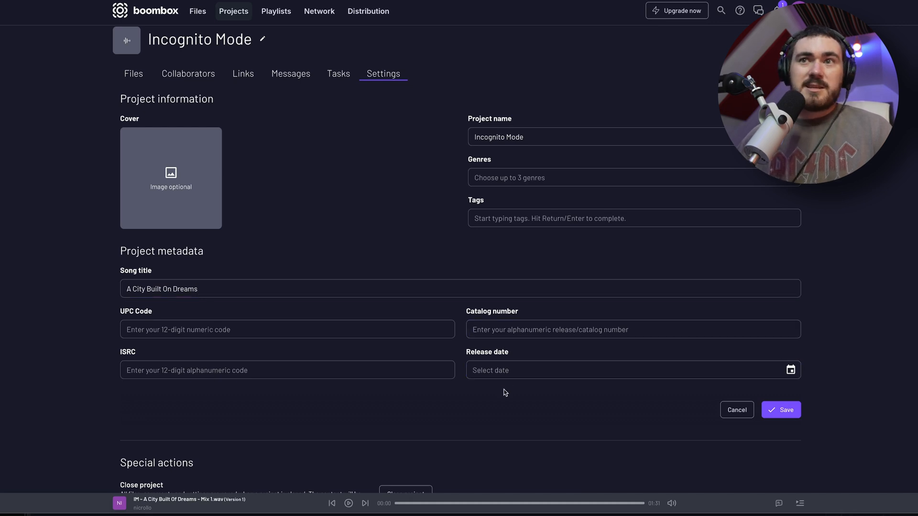
{"action": "scroll", "coordinate": [504, 393], "scroll_direction": "up", "scroll_amount": 1}
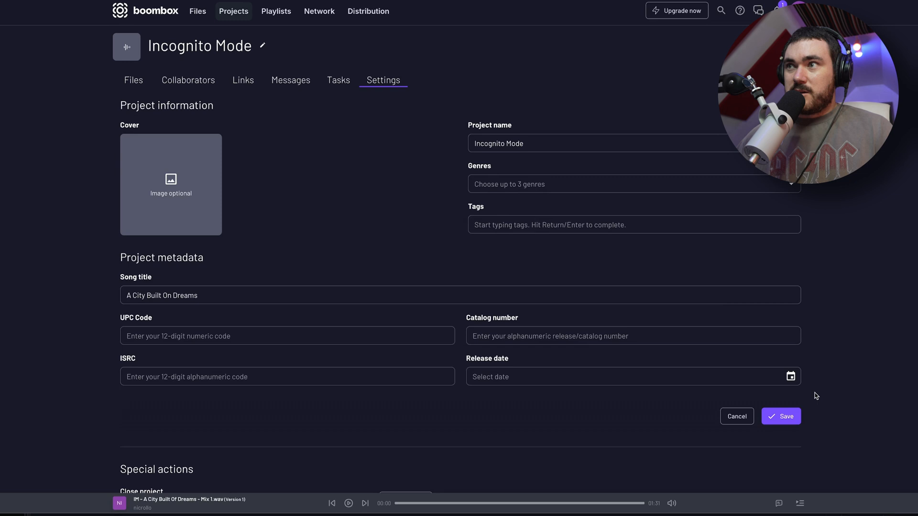
{"action": "left_click", "coordinate": [781, 417]}
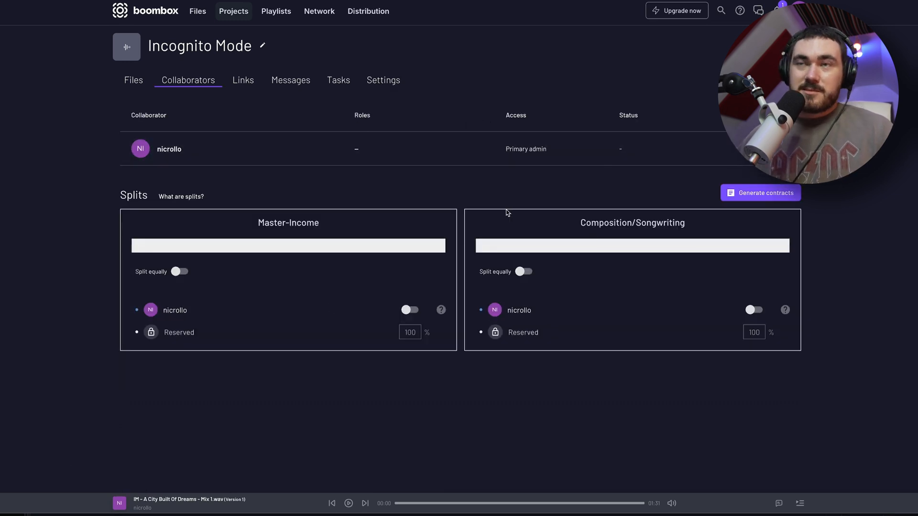
Step: Start generating Artist owned split contracts, then cancel without creating any
{"action": "left_click", "coordinate": [748, 195]}
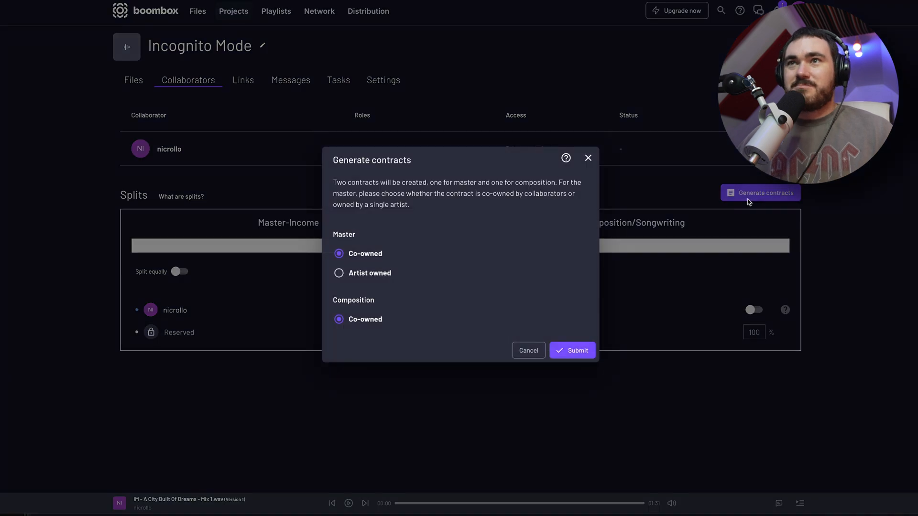
{"action": "left_click", "coordinate": [373, 276]}
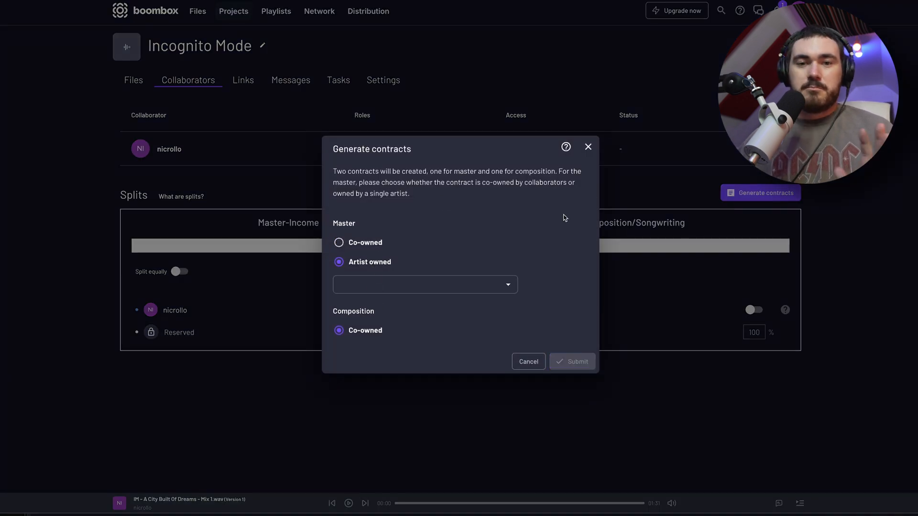
{"action": "left_click", "coordinate": [531, 362]}
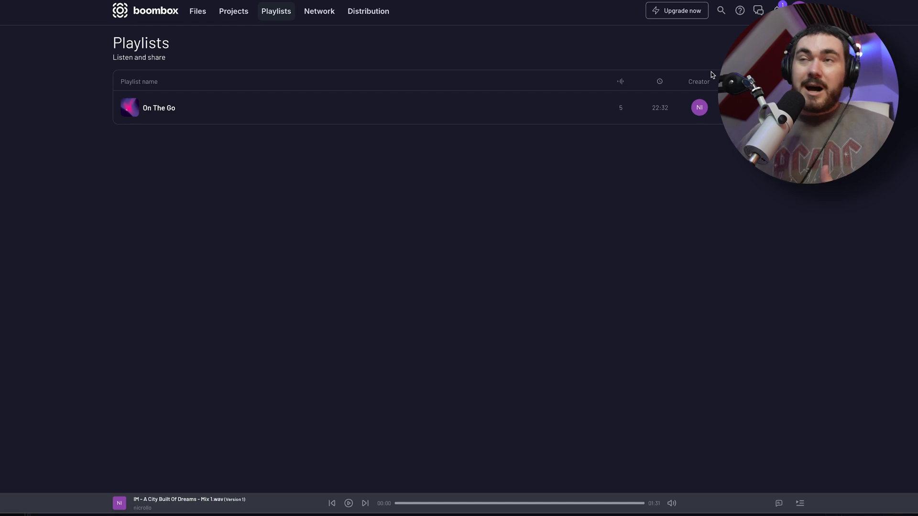
Step: Create a new playlist named Test
{"action": "left_click", "coordinate": [745, 136]}
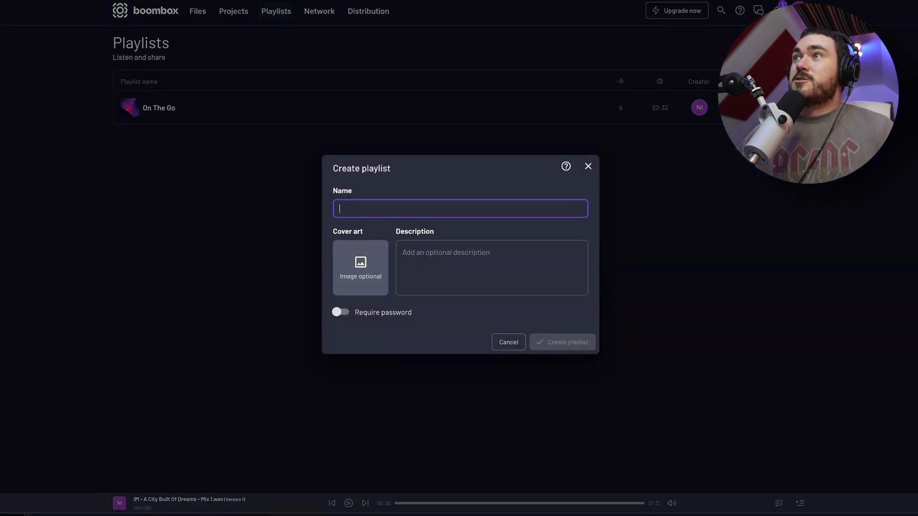
{"action": "type", "text": "Test"}
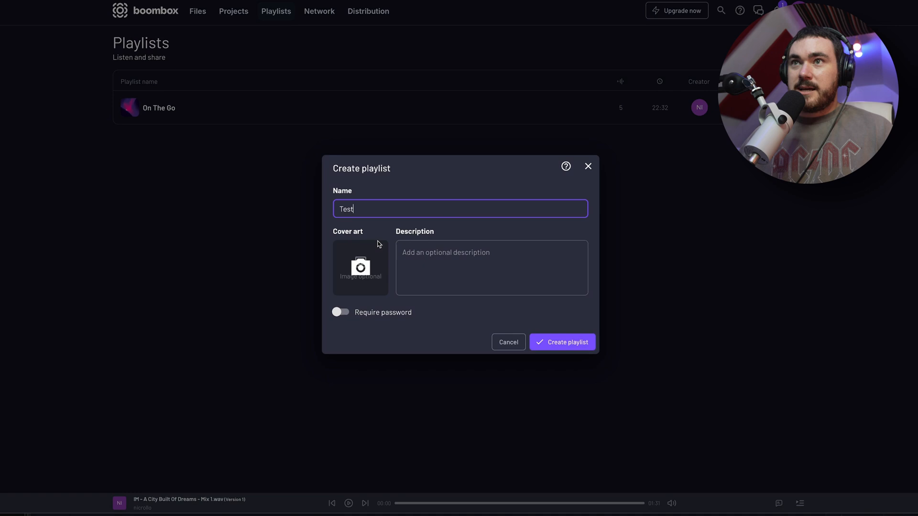
{"action": "left_click", "coordinate": [480, 272]}
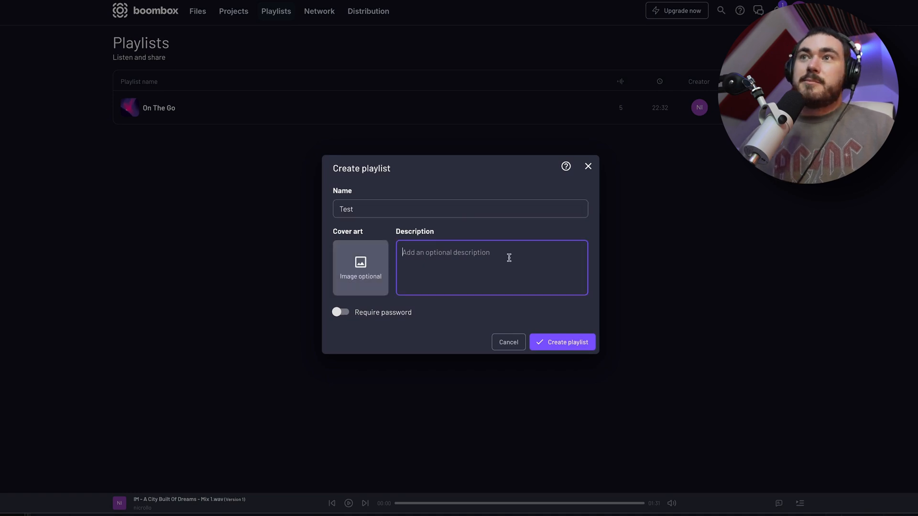
{"action": "left_click", "coordinate": [558, 344]}
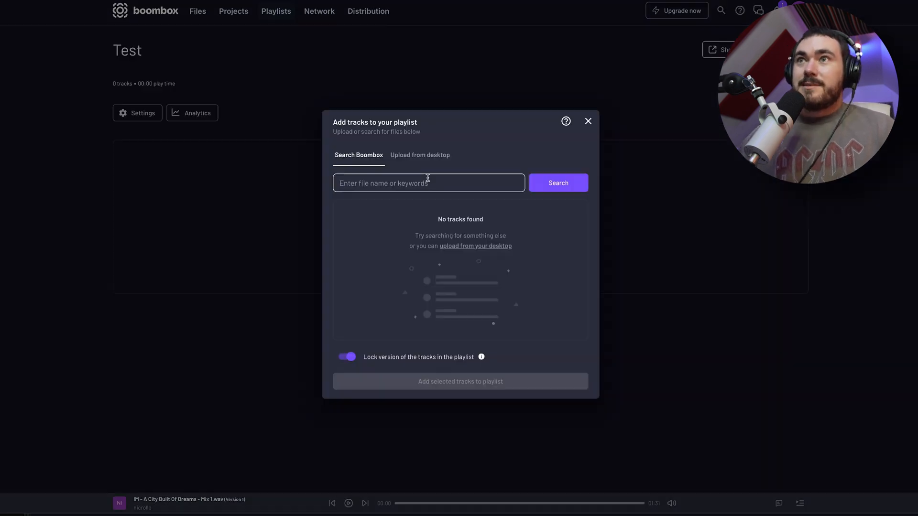
Step: Search for incognito mode and add the found tracks to the Test playlist
{"action": "left_click", "coordinate": [427, 182]}
{"action": "type", "text": "i"}
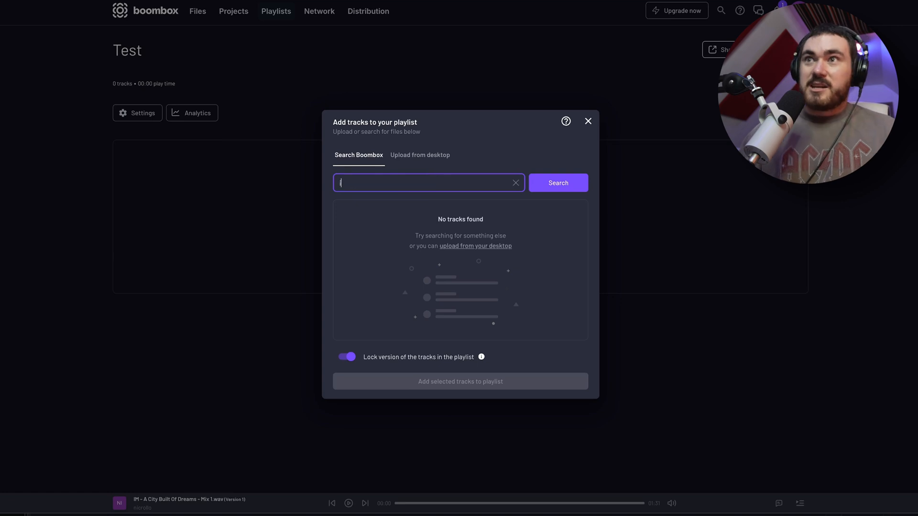
{"action": "type", "text": "ncognito mode"}
{"action": "left_click", "coordinate": [558, 183]}
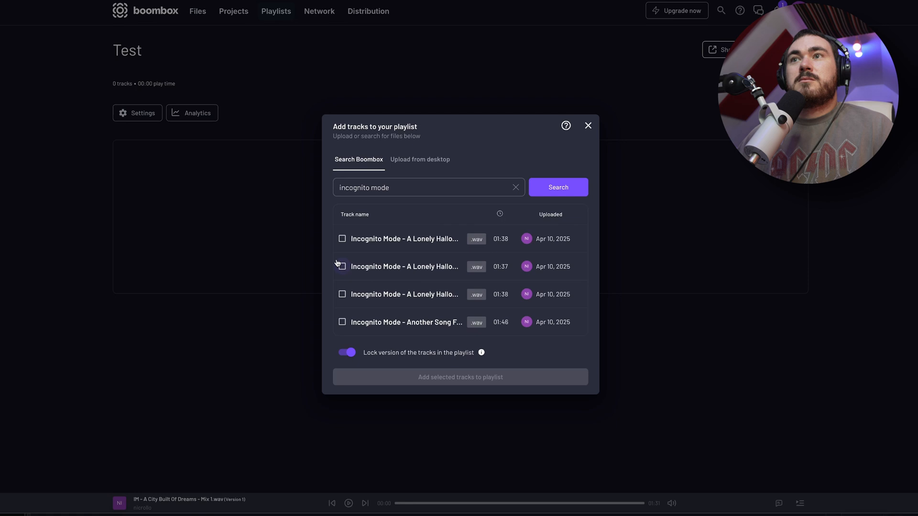
{"action": "left_click", "coordinate": [342, 239]}
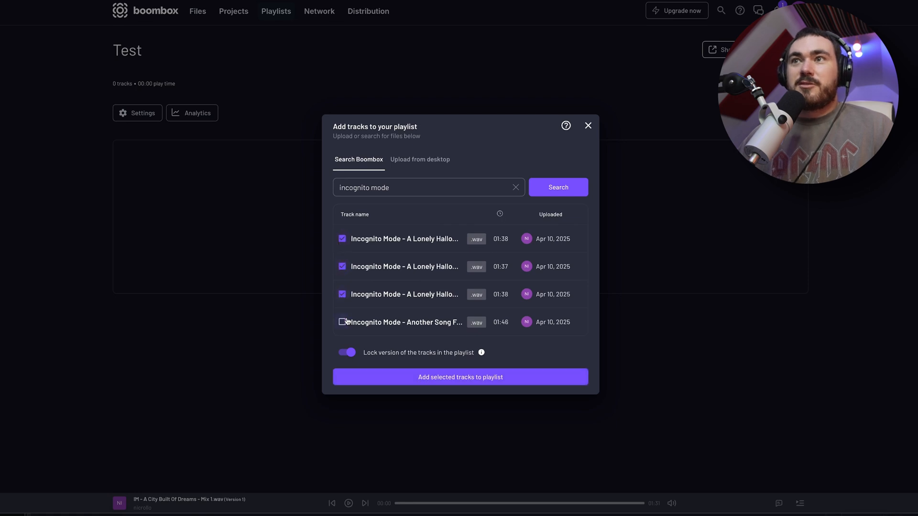
{"action": "left_click", "coordinate": [437, 377]}
Step: Play the first Test playlist track, close the queue and pause playback
{"action": "left_click", "coordinate": [494, 365]}
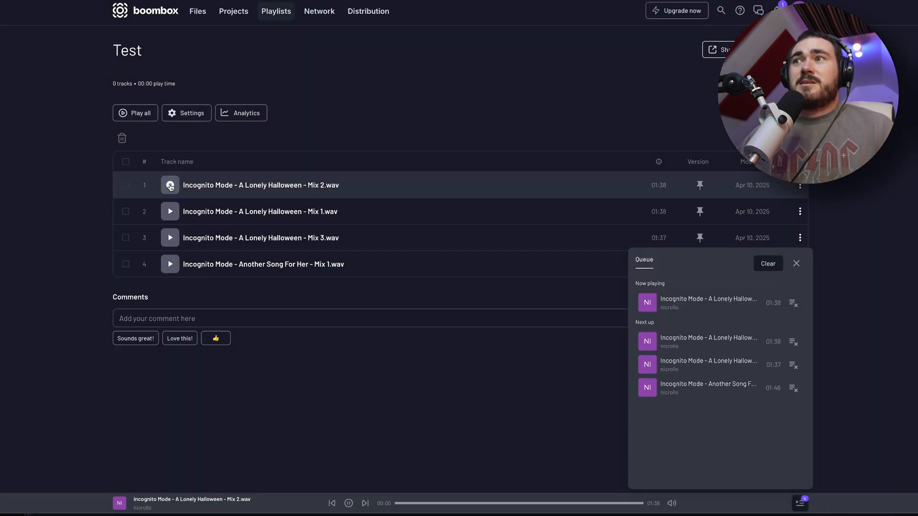
{"action": "left_click", "coordinate": [430, 333]}
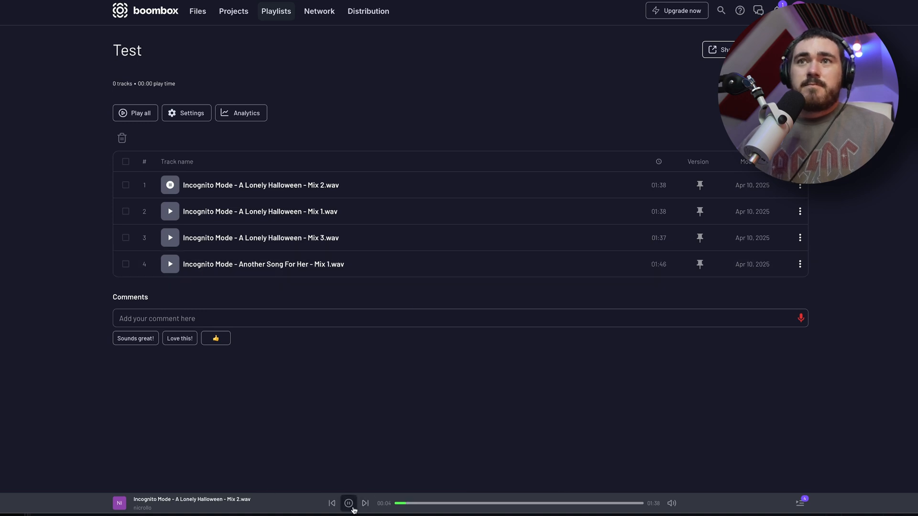
{"action": "left_click", "coordinate": [349, 504]}
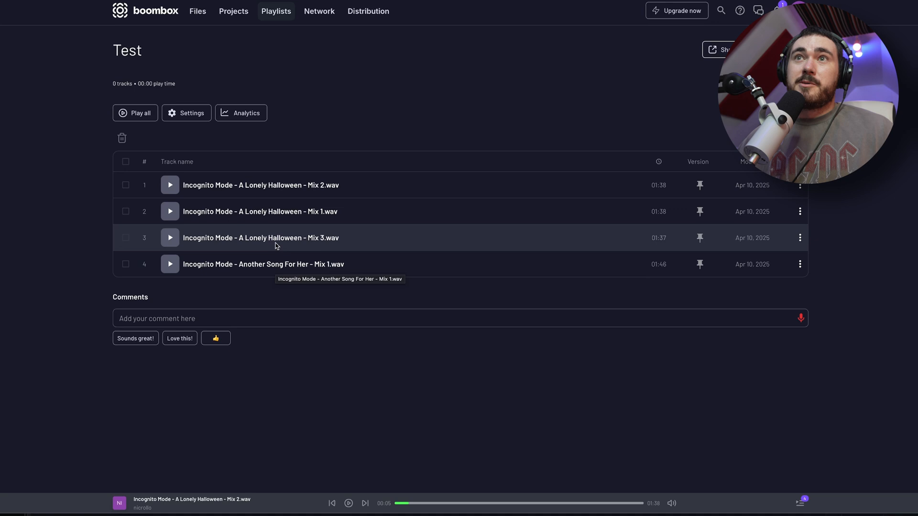
Step: View the Test playlist's analytics by track and by user, showing no listens yet
{"action": "left_click", "coordinate": [241, 113]}
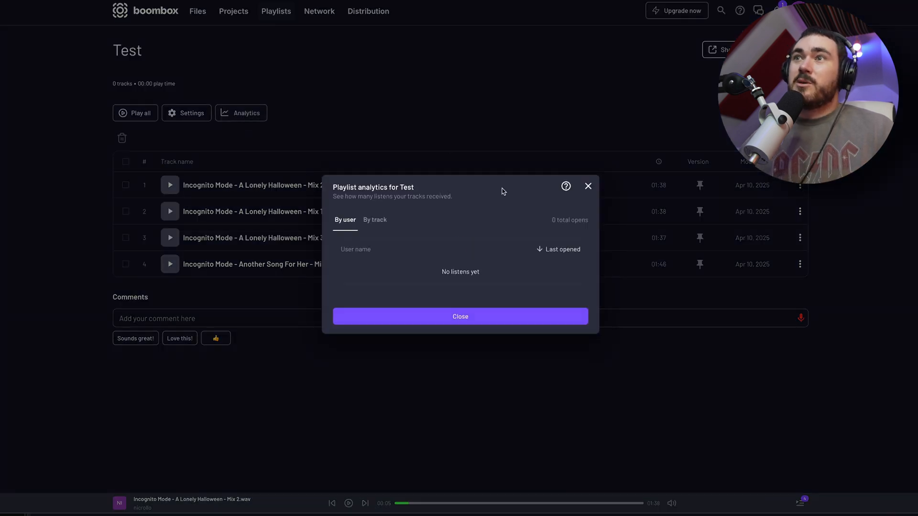
{"action": "left_click", "coordinate": [375, 219]}
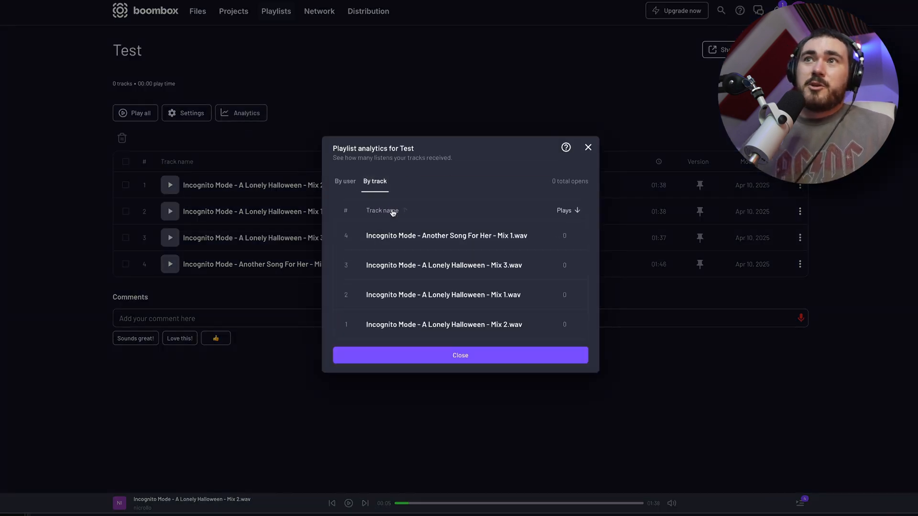
{"action": "left_click", "coordinate": [342, 182]}
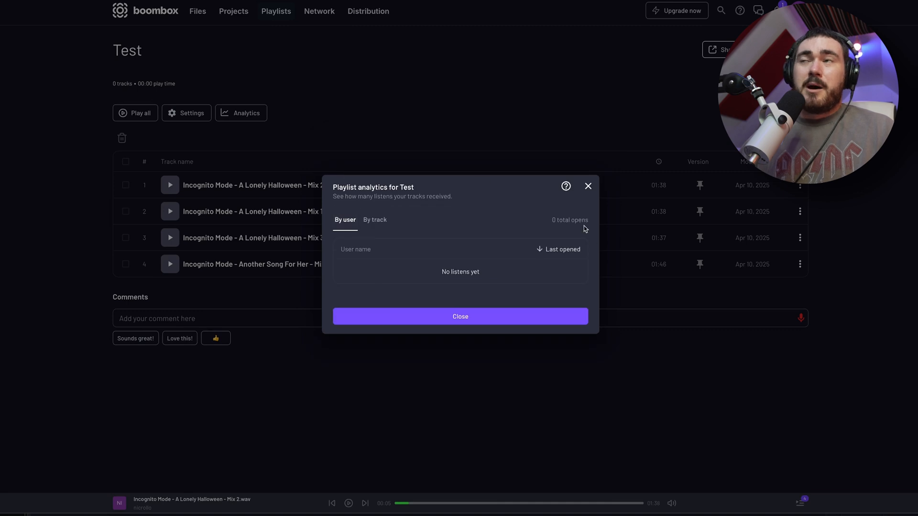
Step: Close analytics, play A City Built Of Dreams Mix 1, seek to about 00:28 and pause
{"action": "left_click", "coordinate": [590, 188]}
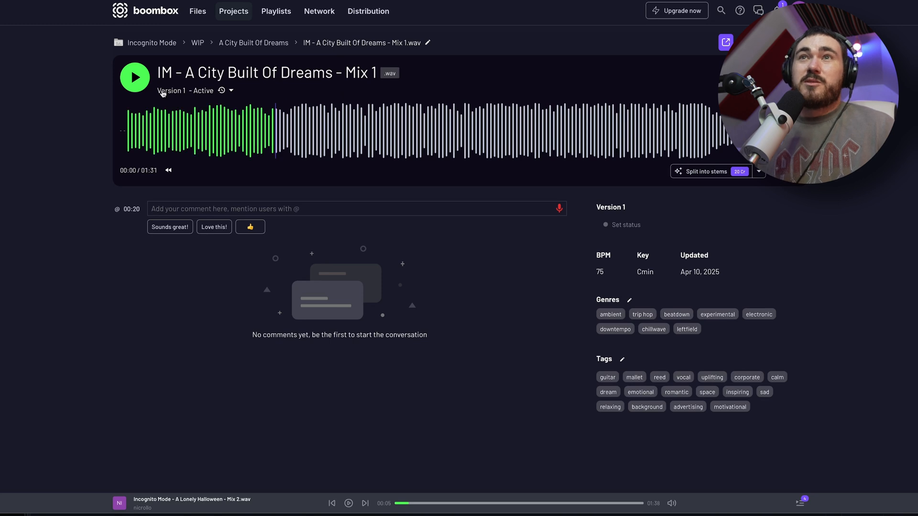
{"action": "left_click", "coordinate": [134, 77]}
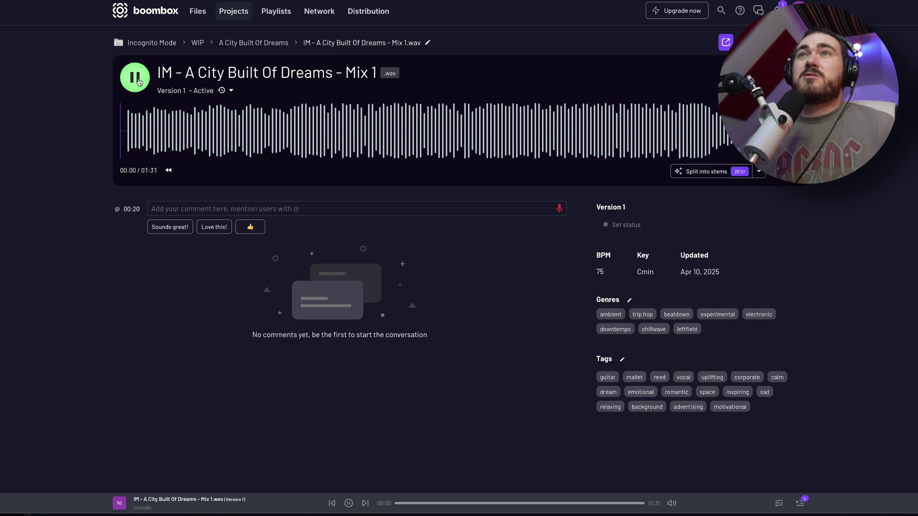
{"action": "left_click", "coordinate": [214, 131]}
{"action": "left_click", "coordinate": [330, 141]}
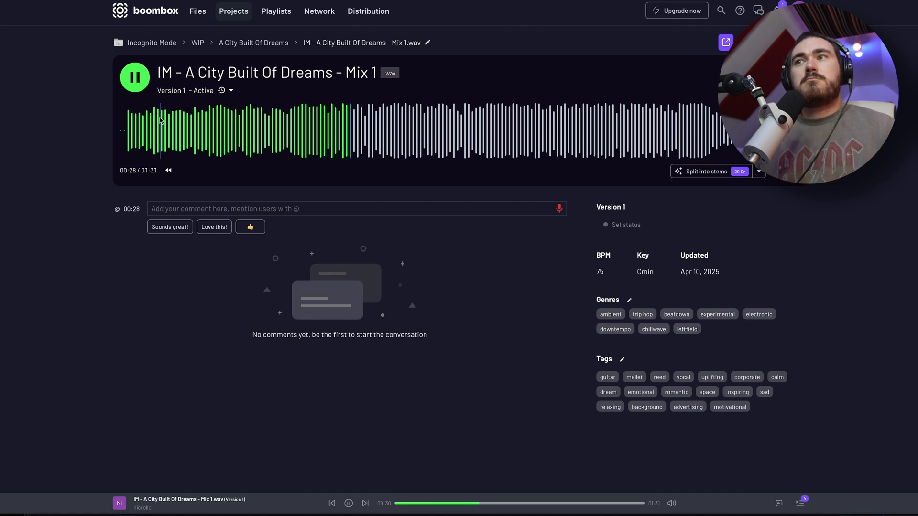
{"action": "left_click", "coordinate": [138, 85]}
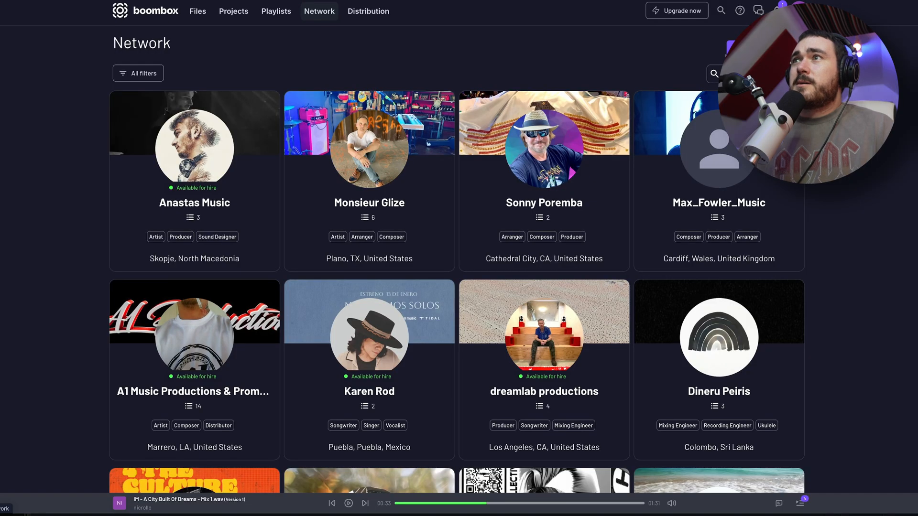
Step: View your own profile editor with Producer as skill and start adding a link
{"action": "left_click", "coordinate": [730, 48]}
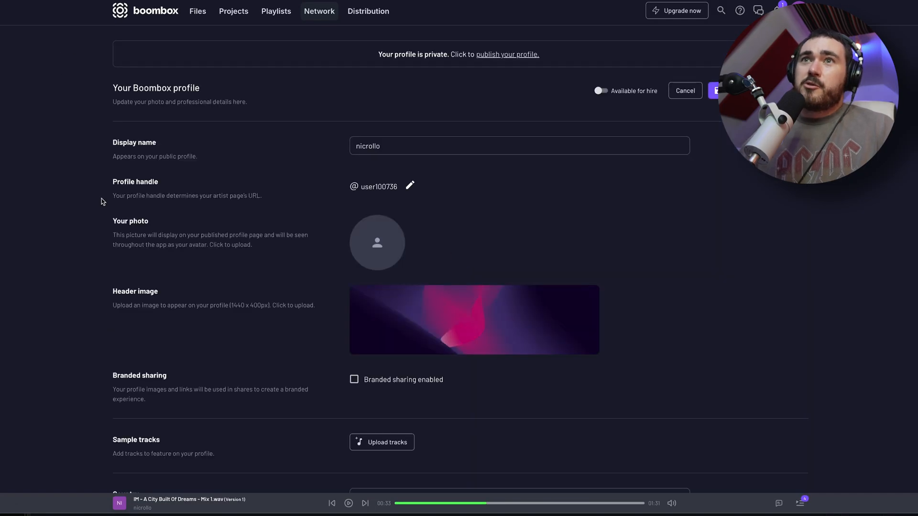
{"action": "scroll", "coordinate": [172, 279], "scroll_direction": "down", "scroll_amount": 1}
{"action": "scroll", "coordinate": [353, 216], "scroll_direction": "down", "scroll_amount": 4}
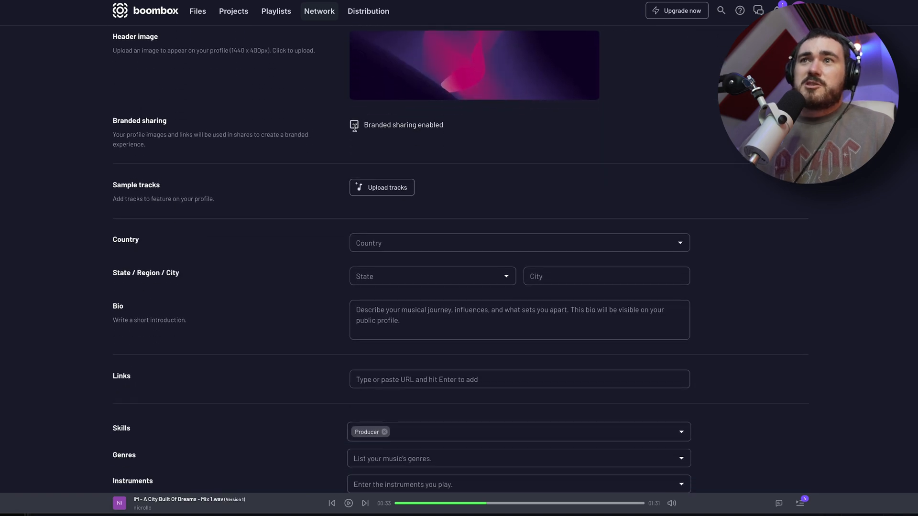
{"action": "scroll", "coordinate": [323, 316], "scroll_direction": "down", "scroll_amount": 1}
{"action": "scroll", "coordinate": [445, 208], "scroll_direction": "down", "scroll_amount": 1}
{"action": "scroll", "coordinate": [345, 372], "scroll_direction": "down", "scroll_amount": 1}
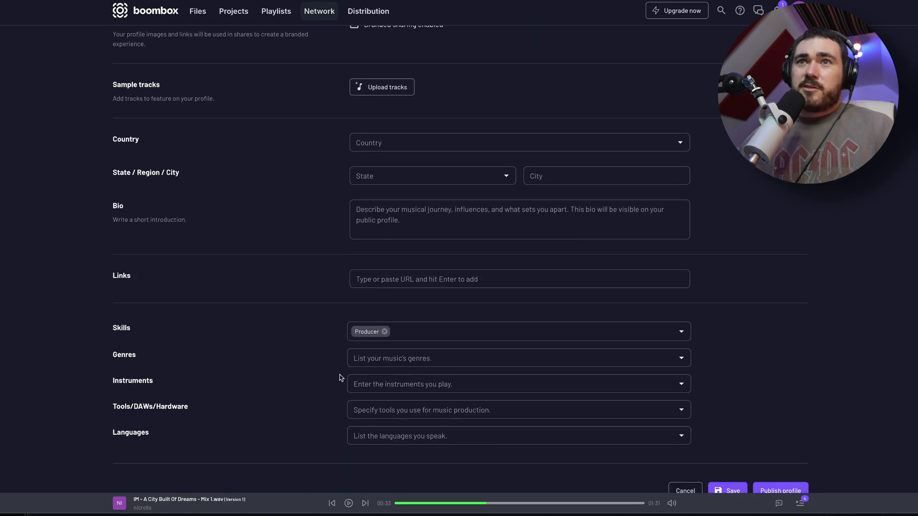
{"action": "left_click", "coordinate": [405, 280]}
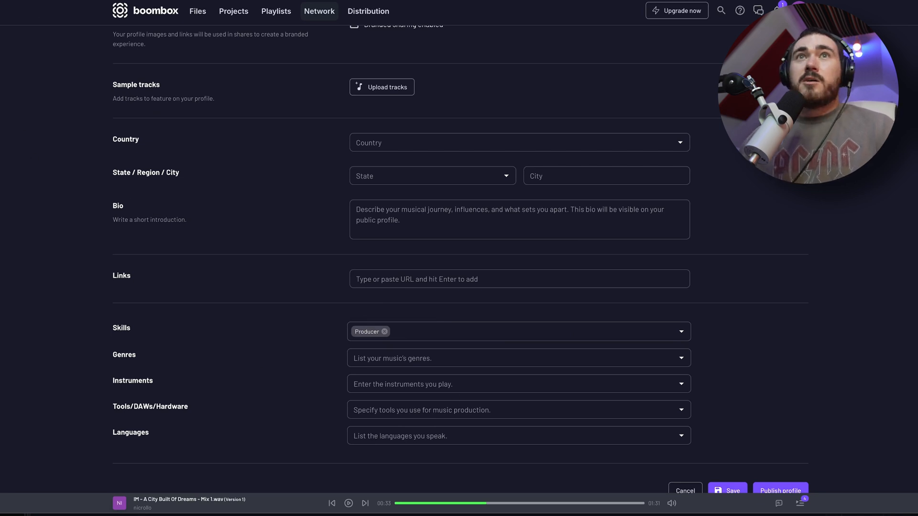
{"action": "scroll", "coordinate": [474, 314], "scroll_direction": "down", "scroll_amount": 1}
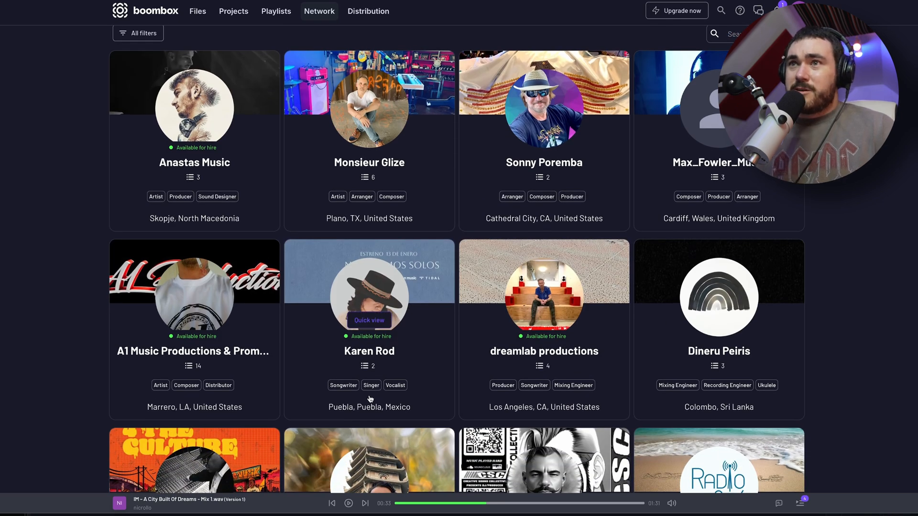
{"action": "left_click", "coordinate": [375, 356]}
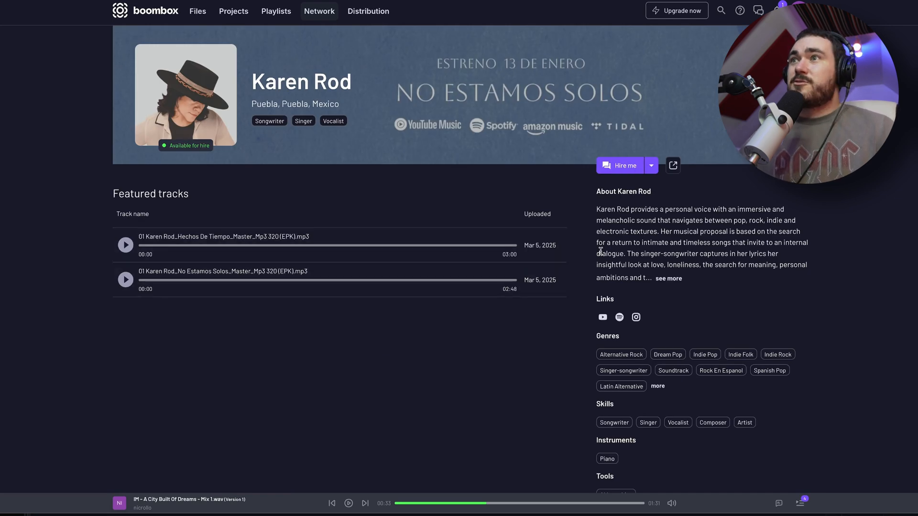
{"action": "left_click", "coordinate": [652, 168]}
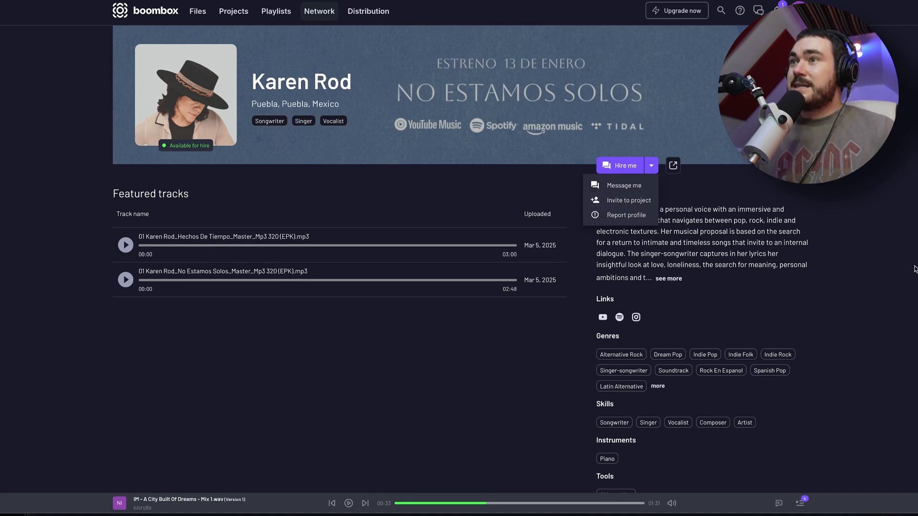
{"action": "left_click", "coordinate": [623, 206]}
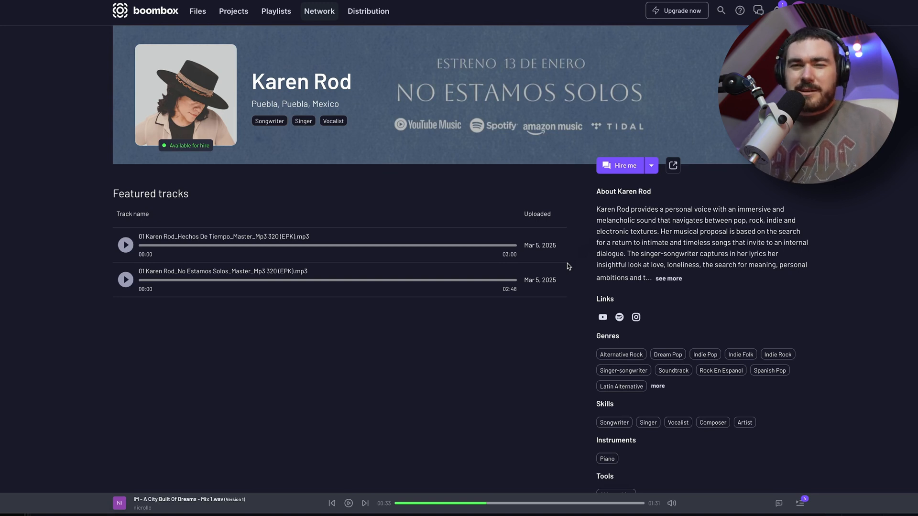
Step: Return to the Network directory, then go to the Distribution dashboard
{"action": "left_click", "coordinate": [320, 12]}
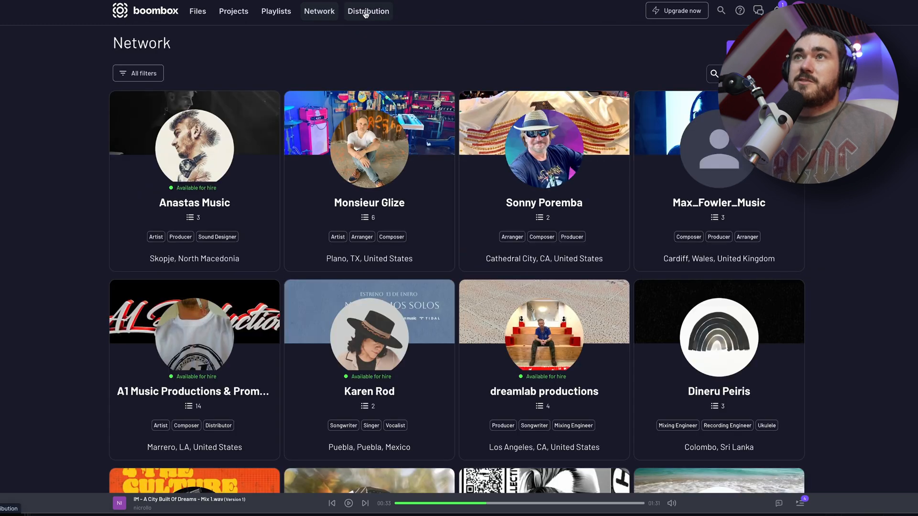
{"action": "scroll", "coordinate": [310, 244], "scroll_direction": "down", "scroll_amount": 8}
{"action": "scroll", "coordinate": [310, 244], "scroll_direction": "down", "scroll_amount": 4}
{"action": "scroll", "coordinate": [309, 244], "scroll_direction": "up", "scroll_amount": 6}
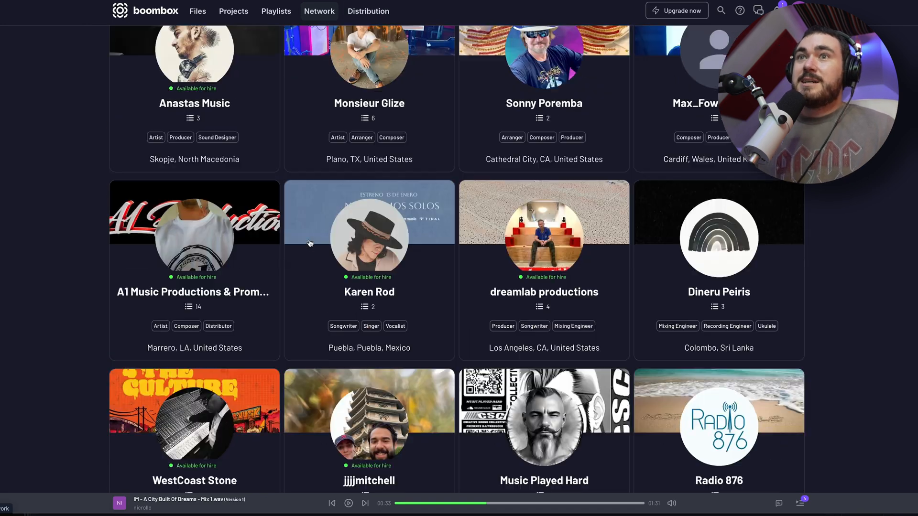
{"action": "scroll", "coordinate": [309, 244], "scroll_direction": "up", "scroll_amount": 4}
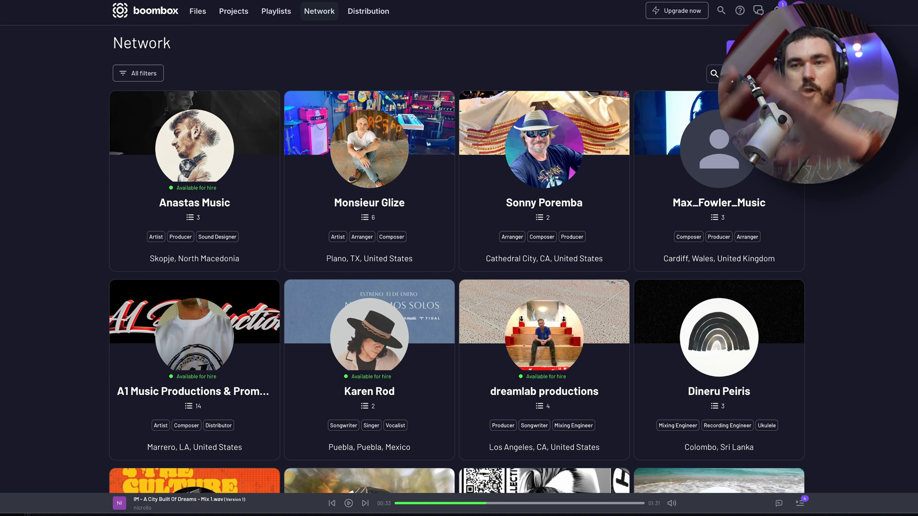
{"action": "left_click", "coordinate": [368, 11]}
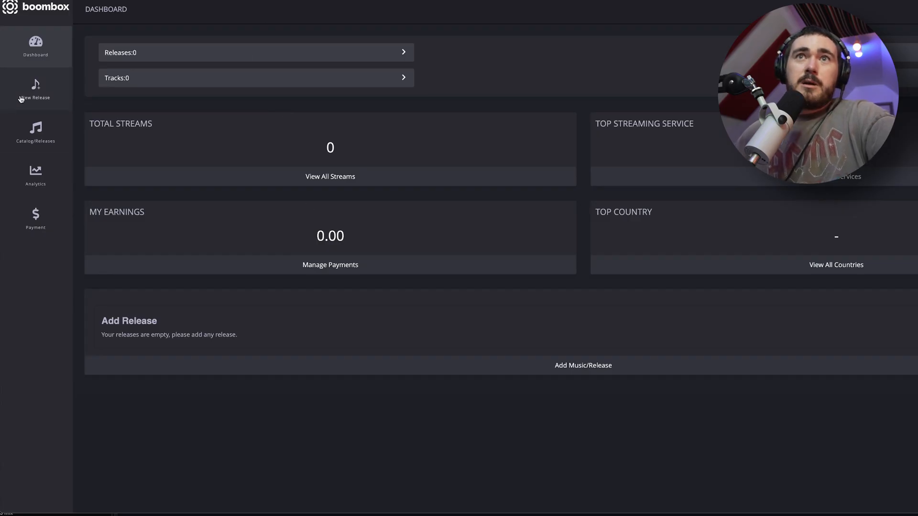
{"action": "left_click", "coordinate": [35, 90]}
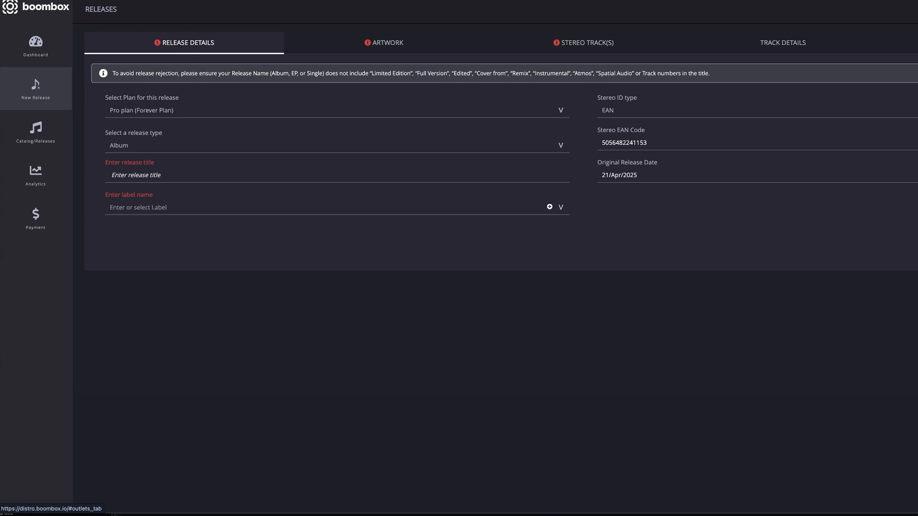
{"action": "mouse_move", "coordinate": [35, 133]}
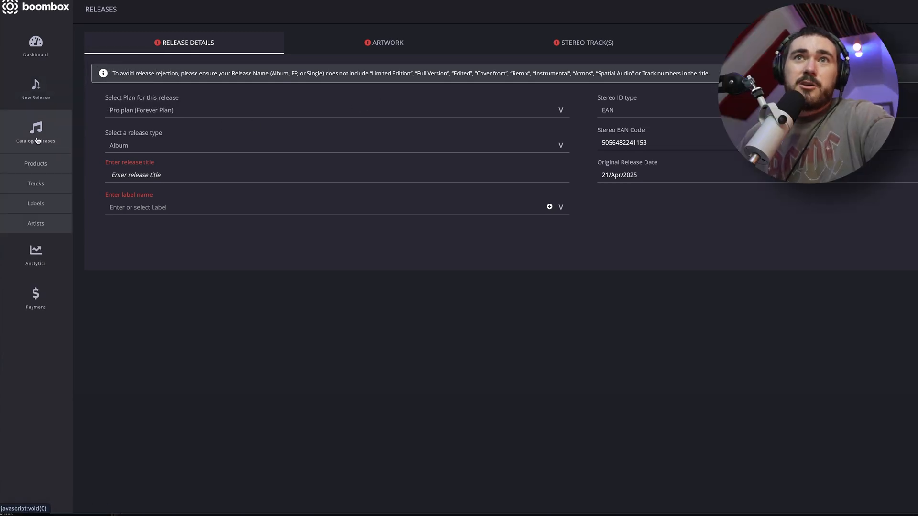
{"action": "left_click", "coordinate": [47, 263]}
{"action": "mouse_move", "coordinate": [35, 299]}
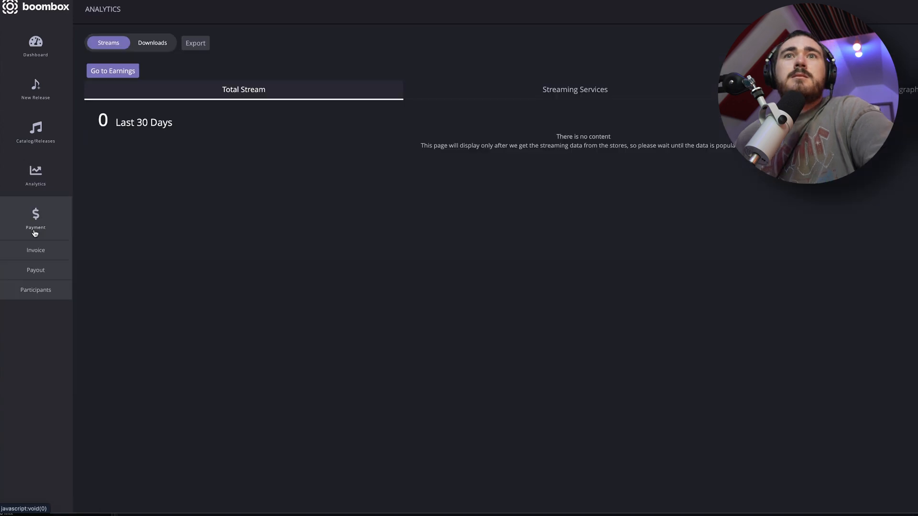
{"action": "left_click", "coordinate": [34, 271]}
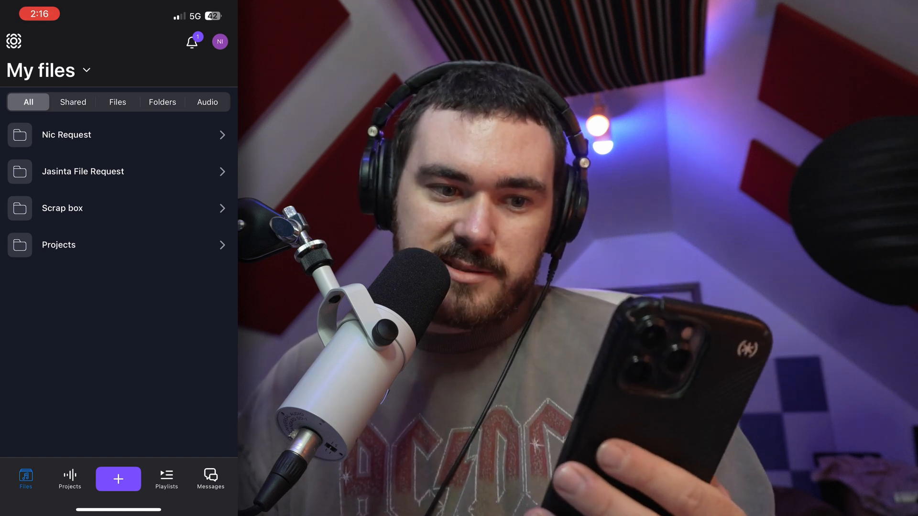
Step: Browse Projects > Incognito Mode > WIP > A City Built Of Dreams in the iOS app
{"action": "left_click", "coordinate": [115, 245]}
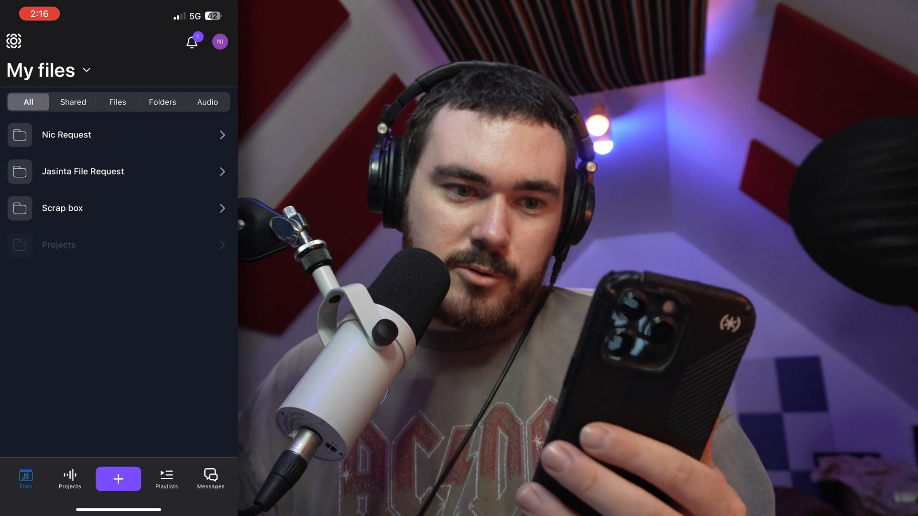
{"action": "left_click", "coordinate": [116, 133]}
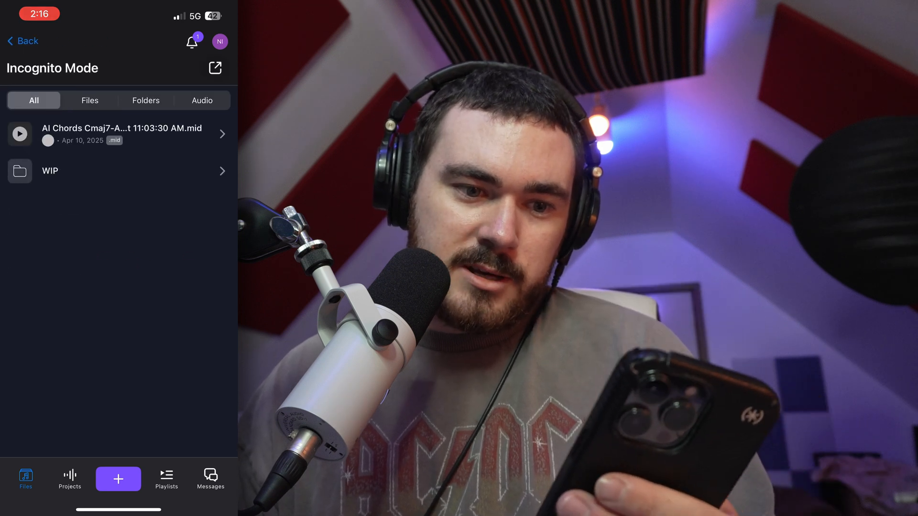
{"action": "left_click", "coordinate": [114, 171]}
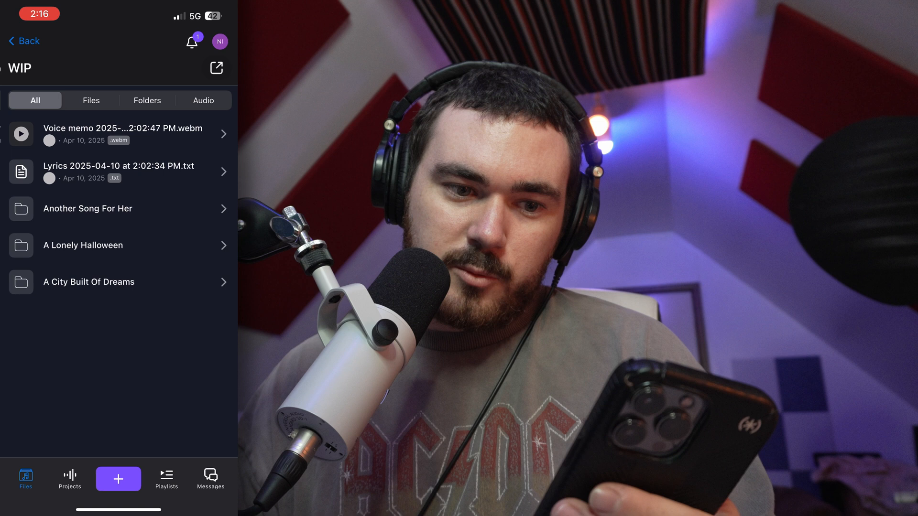
{"action": "left_click", "coordinate": [115, 282]}
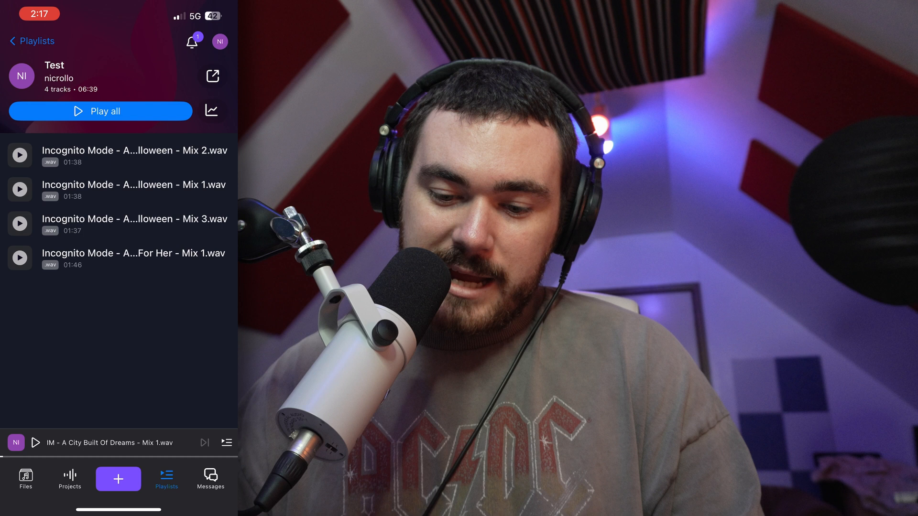
Step: Add a 00:06 comment 'This is sick but turn the bass down' on A Lonely Halloween Mix 2
{"action": "left_click", "coordinate": [122, 158]}
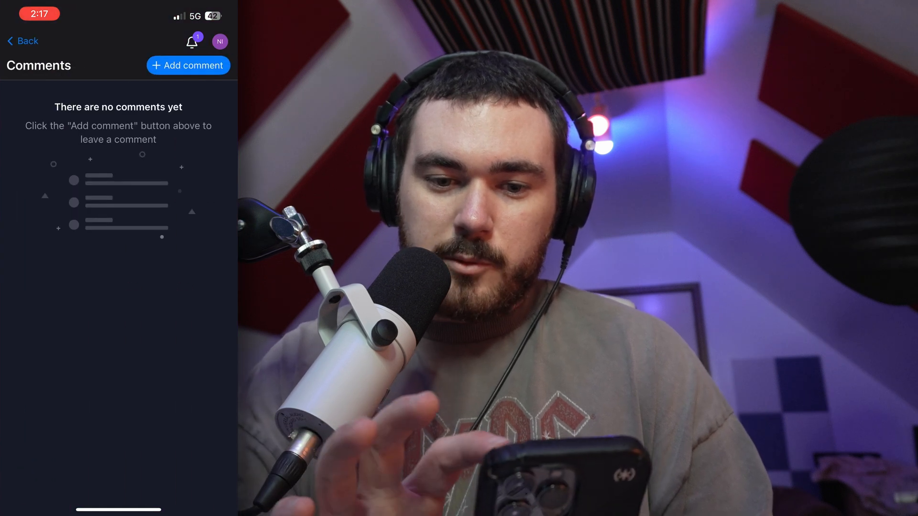
{"action": "left_click", "coordinate": [188, 65]}
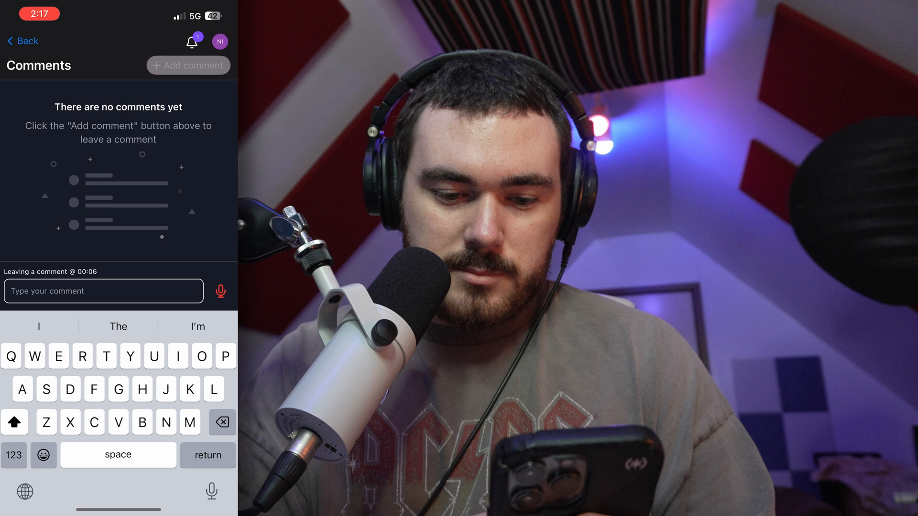
{"action": "type", "text": "This is sick "}
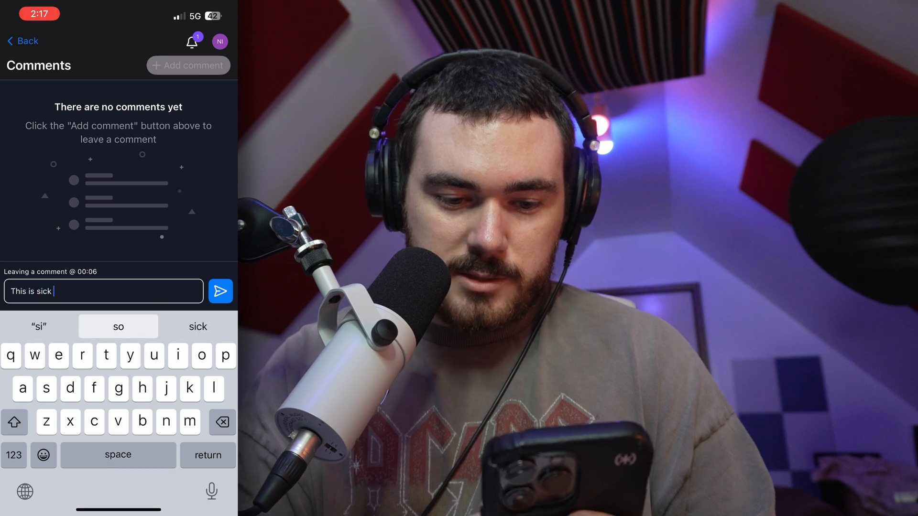
{"action": "type", "text": "but turn the bas"}
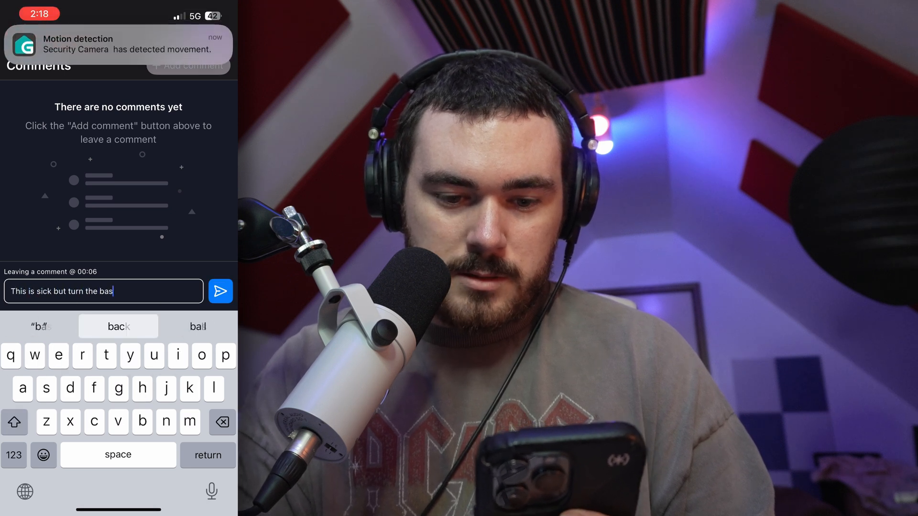
{"action": "type", "text": "s doen"}
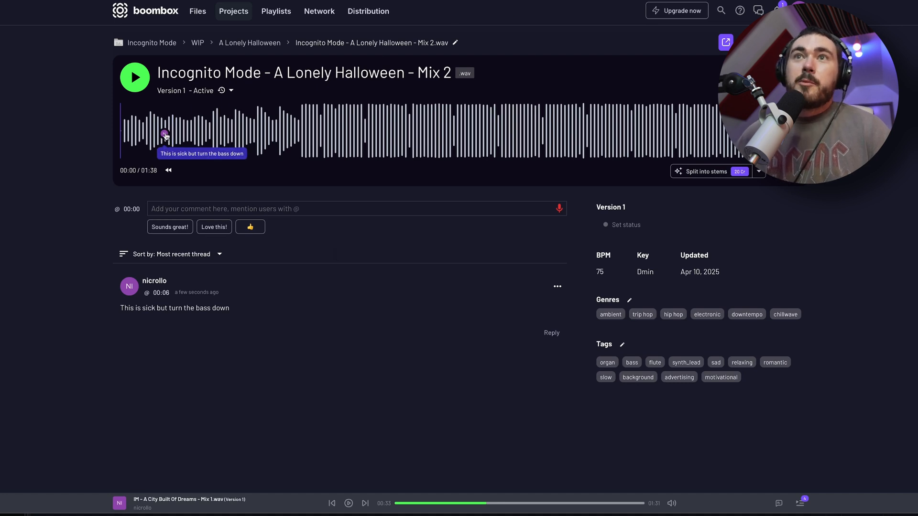
Step: Jump playback of Mix 2 to the 00:06 bass comment on the web track page
{"action": "left_click", "coordinate": [164, 128]}
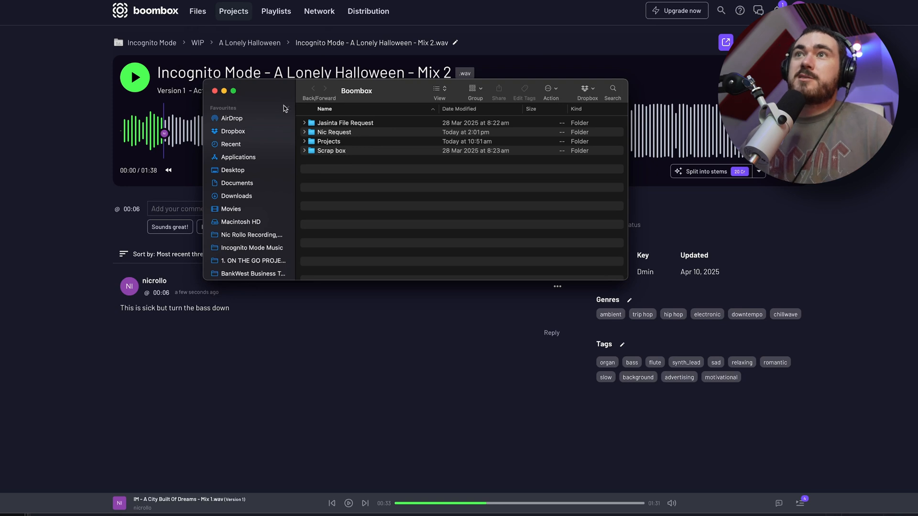
Step: Browse the synced Boombox folder in Finder: Projects, back, then Nic Request's actions
{"action": "double_click", "coordinate": [329, 141]}
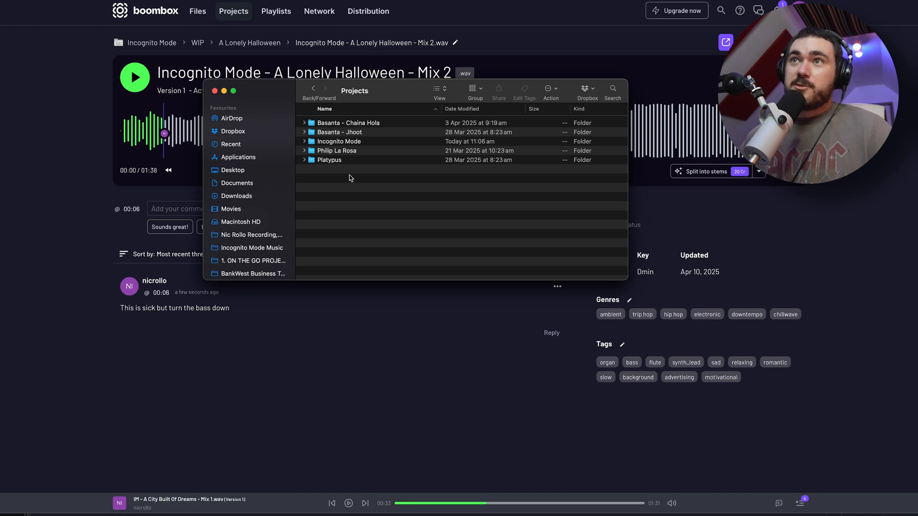
{"action": "left_click", "coordinate": [314, 89]}
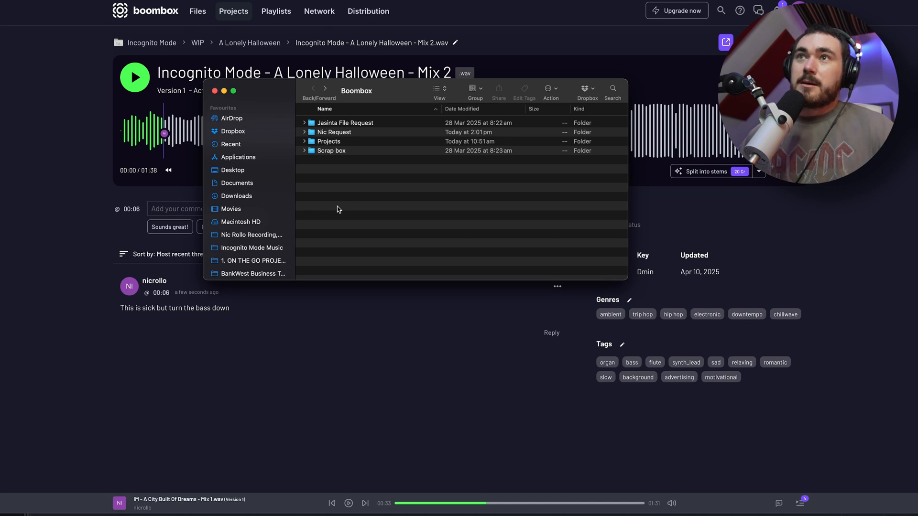
{"action": "right_click", "coordinate": [346, 132]}
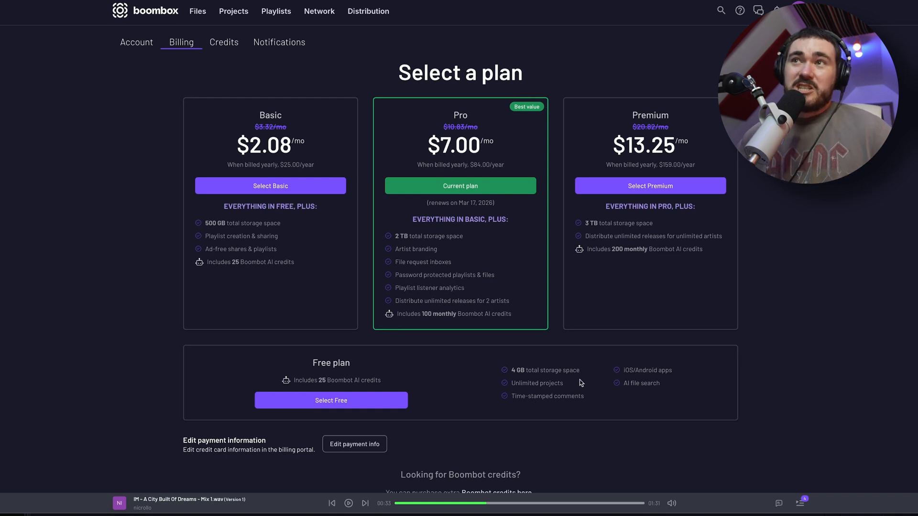
{"action": "scroll", "coordinate": [311, 122], "scroll_direction": "up", "scroll_amount": 1}
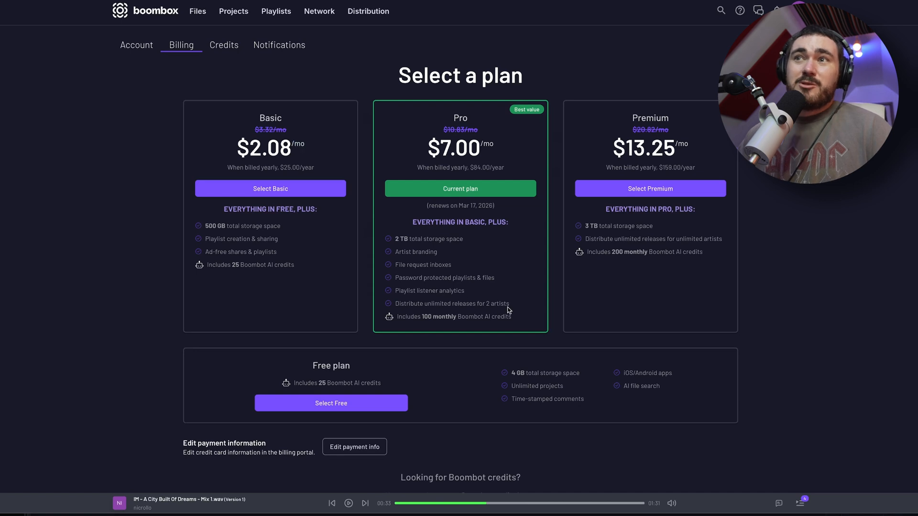
{"action": "left_click_drag", "start_coordinate": [508, 304], "coordinate": [403, 304]}
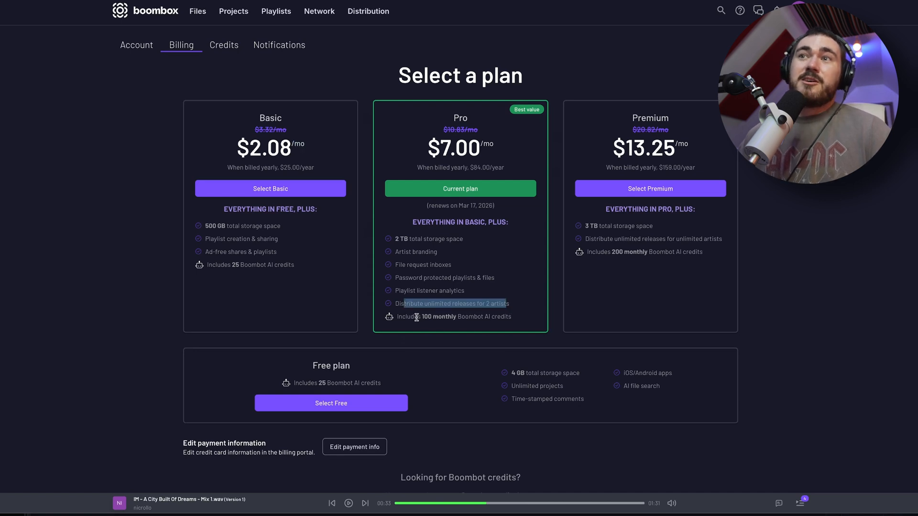
{"action": "triple_click", "coordinate": [417, 317]}
{"action": "left_click", "coordinate": [416, 318]}
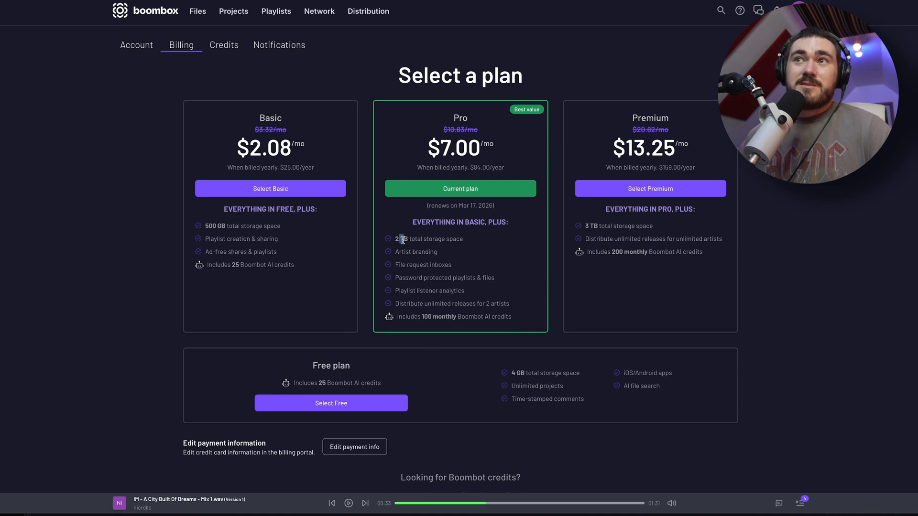
{"action": "left_click", "coordinate": [441, 244]}
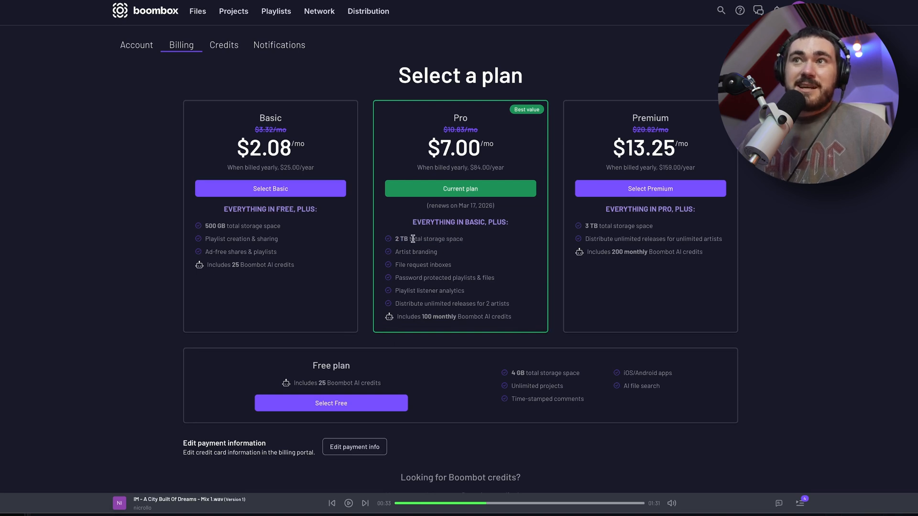